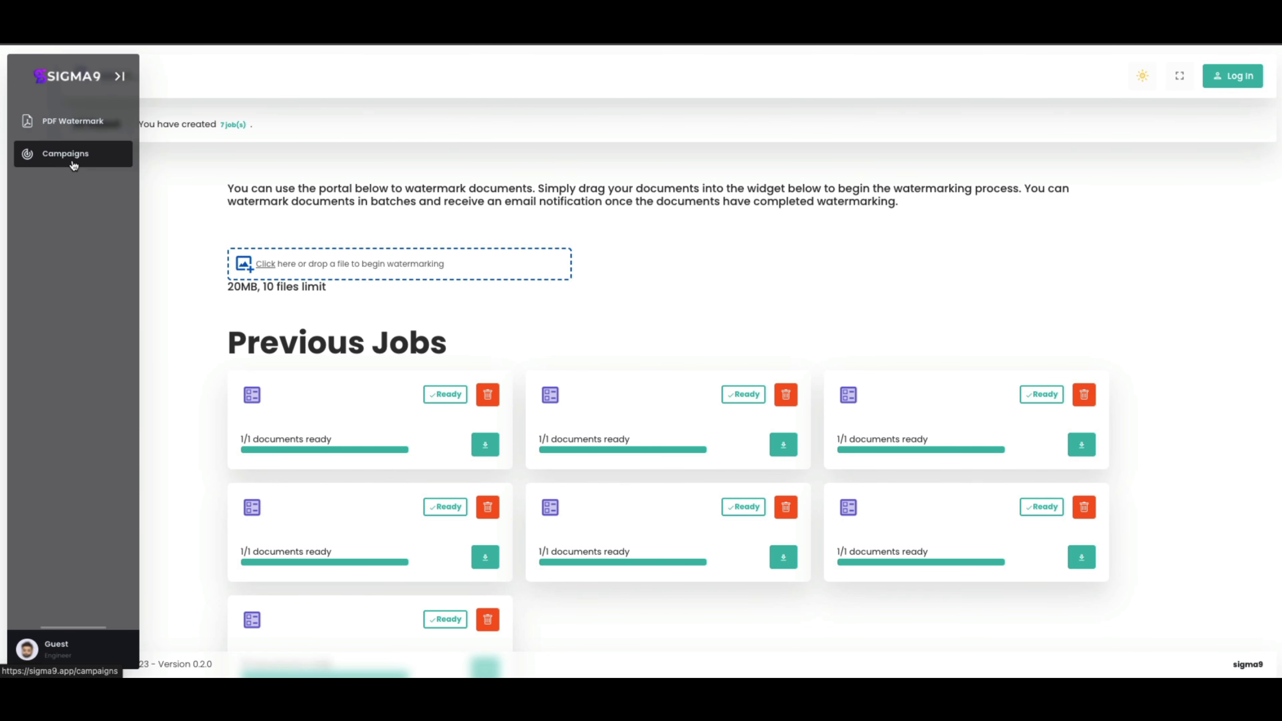
Create a new campaign titled "Ai.ai Deal" from the Multi-buyer Sale Campaign template and continue to its contacts stage
click(73, 164)
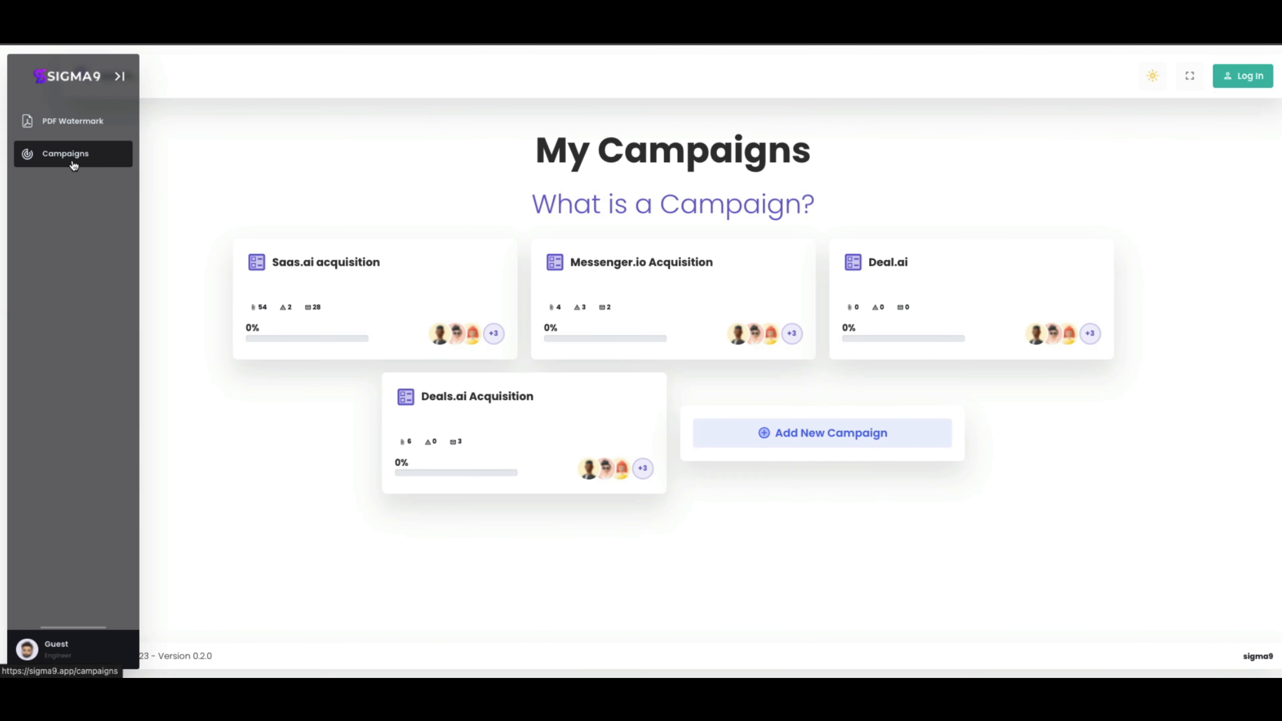
click(831, 445)
click(98, 196)
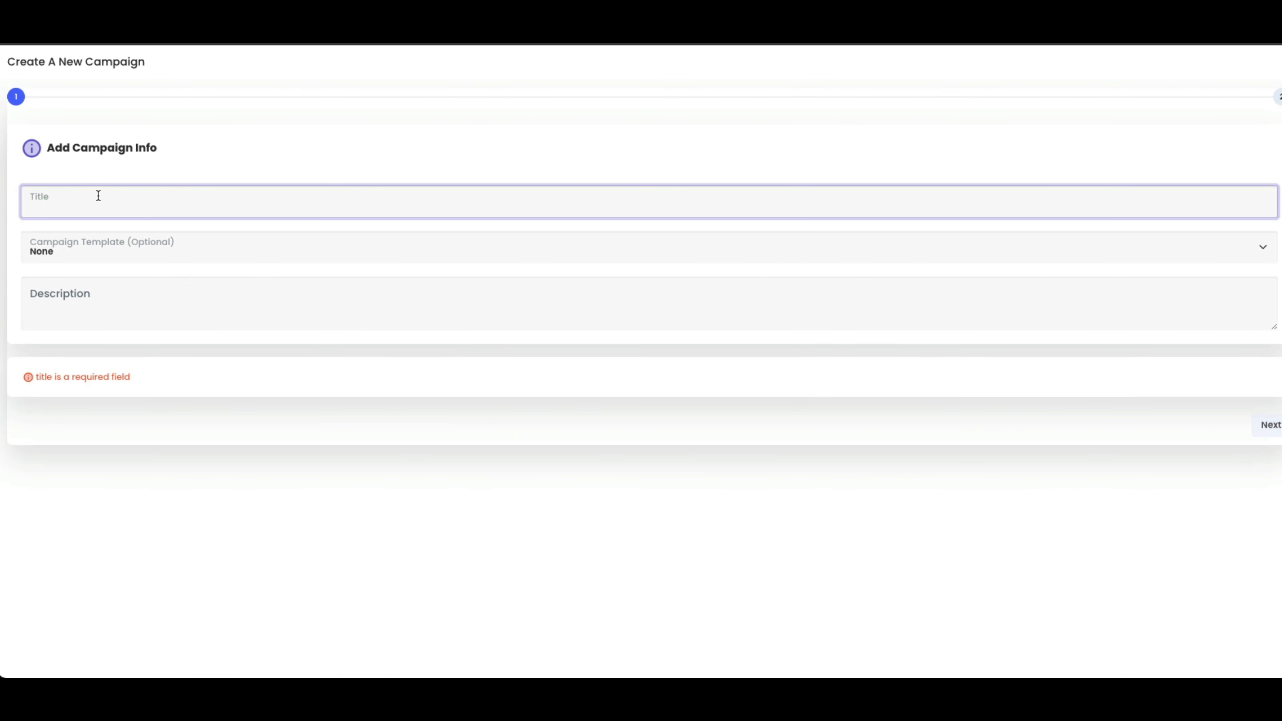
text(AI.ai Deal)
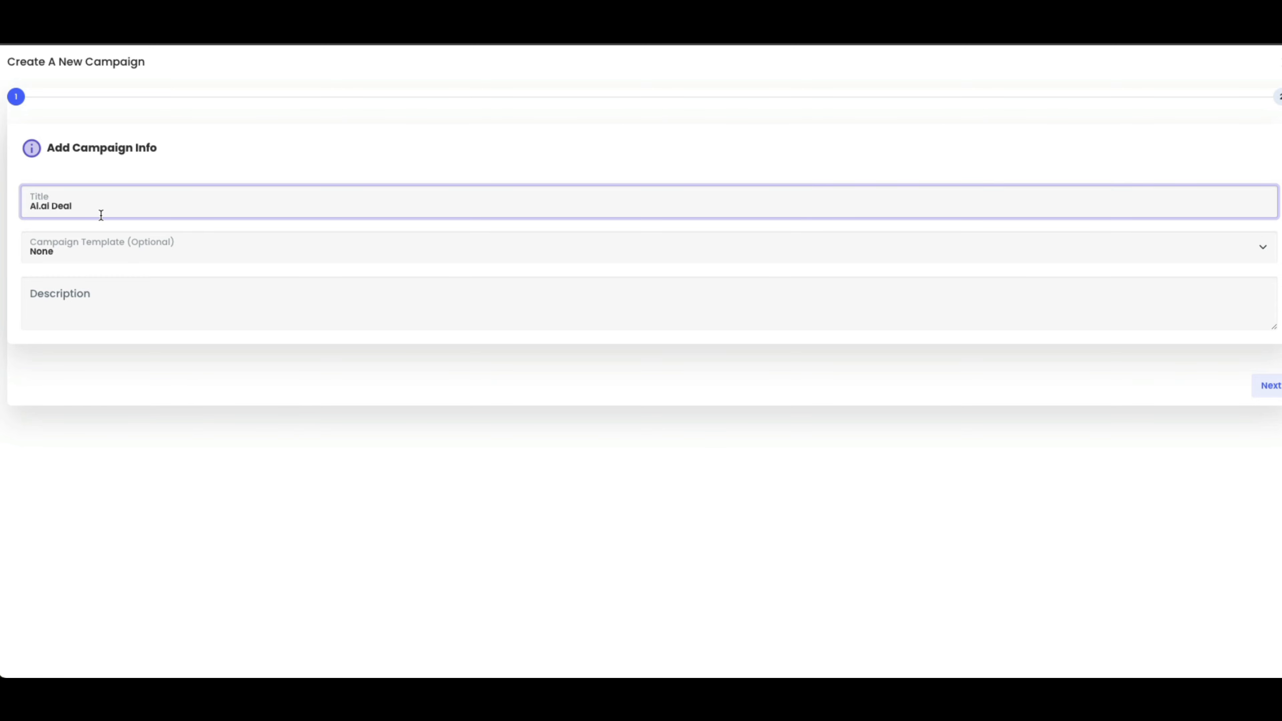
click(90, 250)
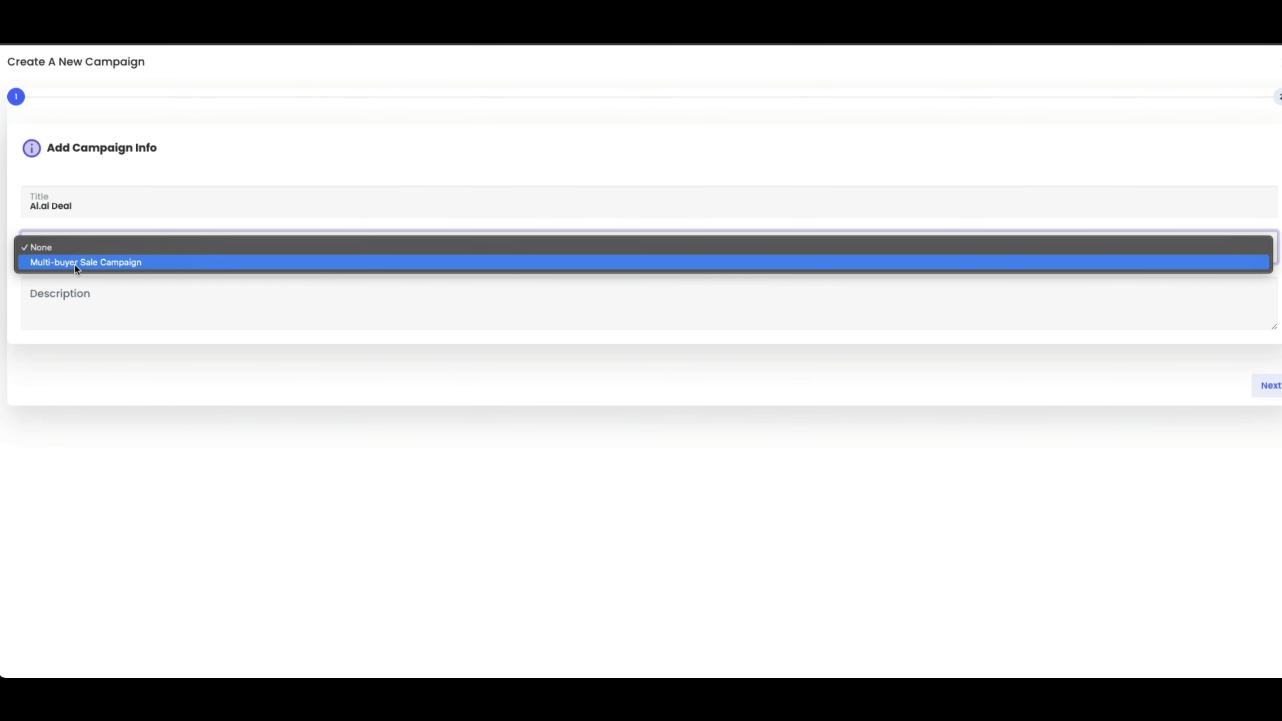
click(122, 264)
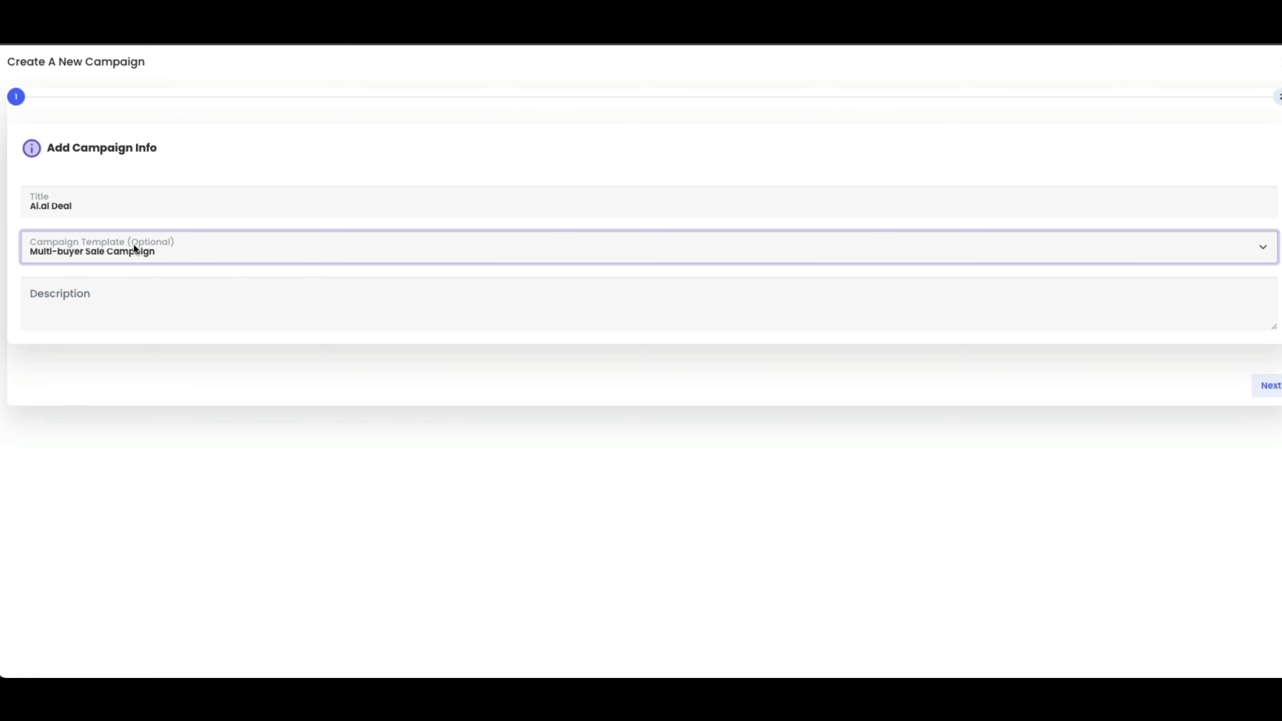
click(1269, 385)
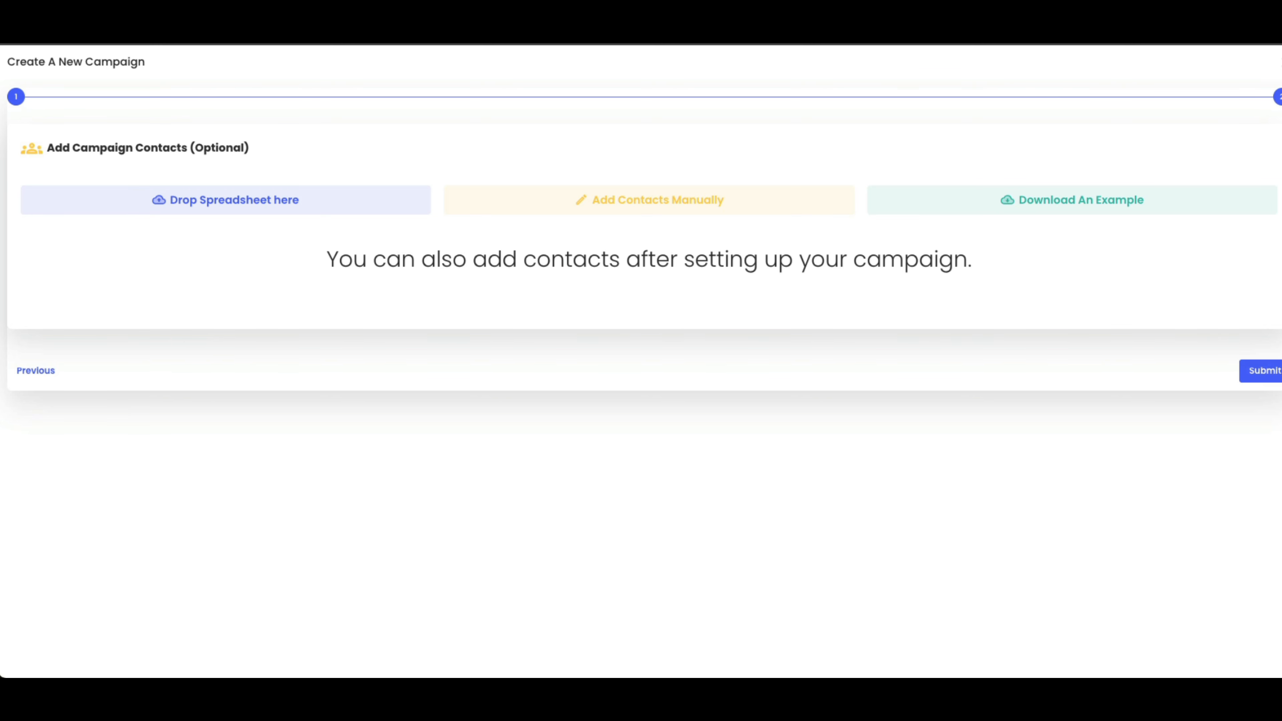
Load the contacts spreadsheet into the campaign and check the field mapping options of the Fund Name column
drag(228, 160, 209, 211)
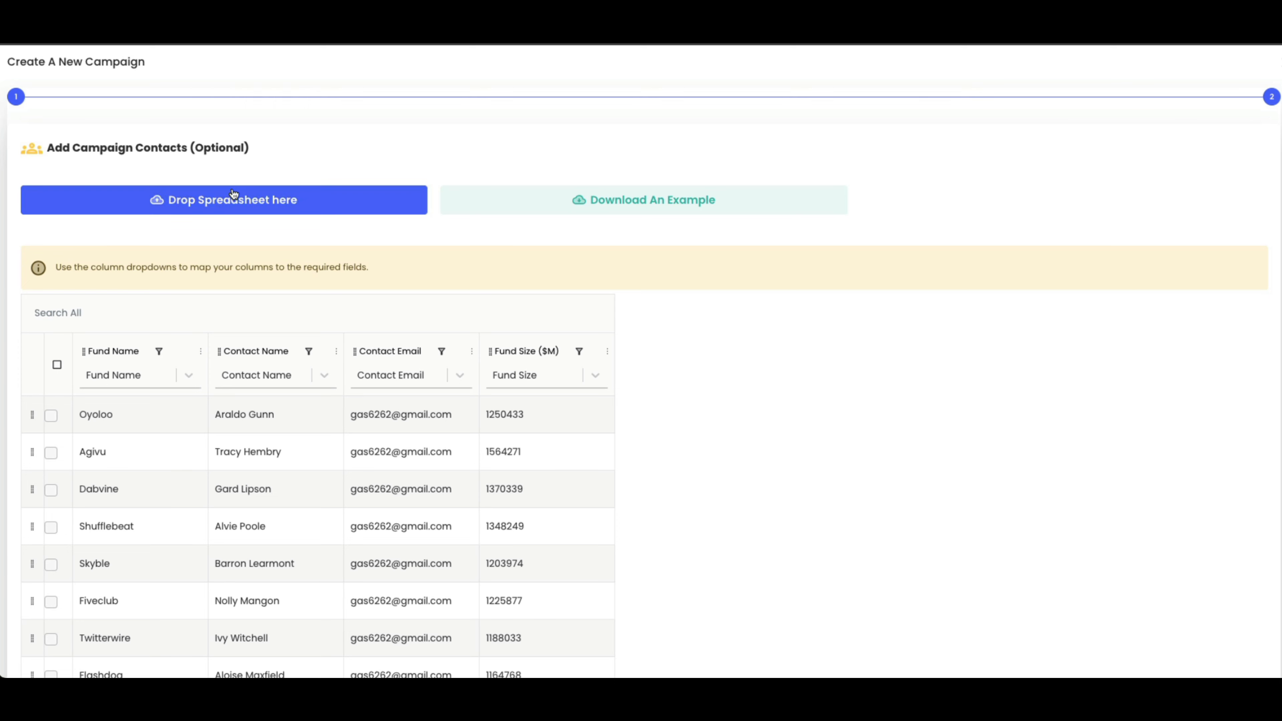
scroll(710, 295, down, 10)
scroll(709, 295, up, 5)
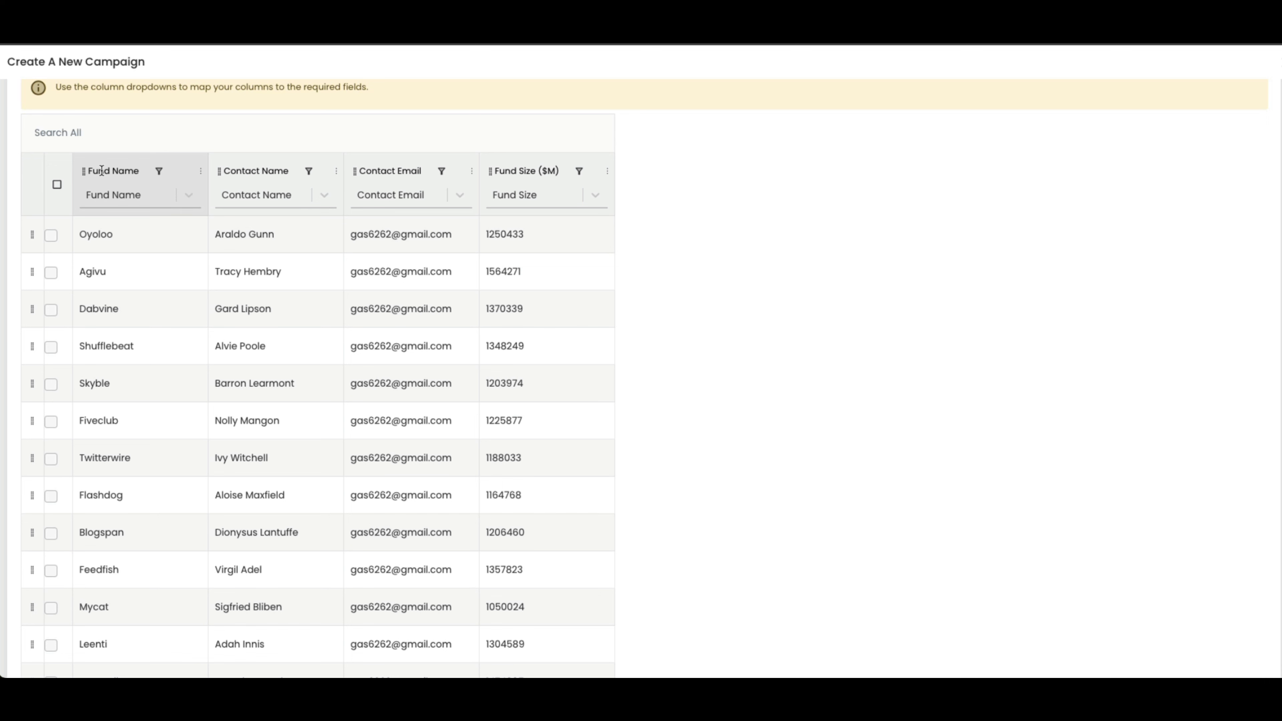
click(125, 191)
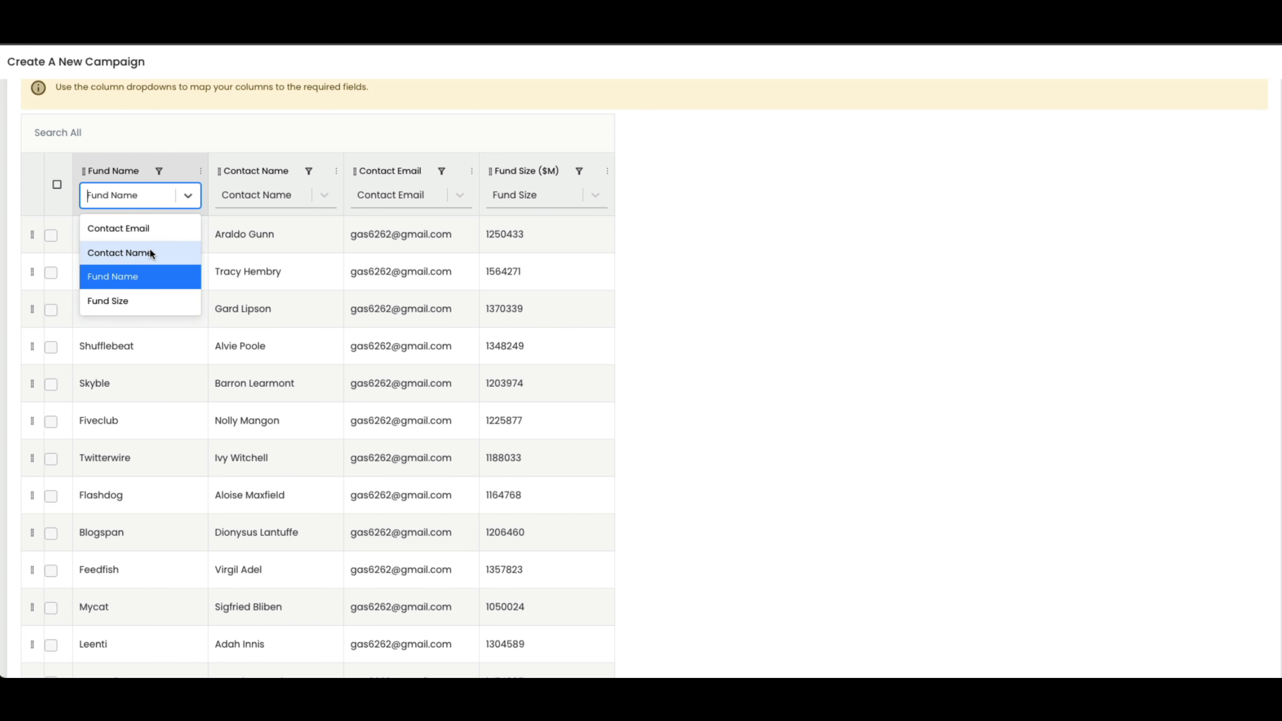
scroll(694, 341, down, 5)
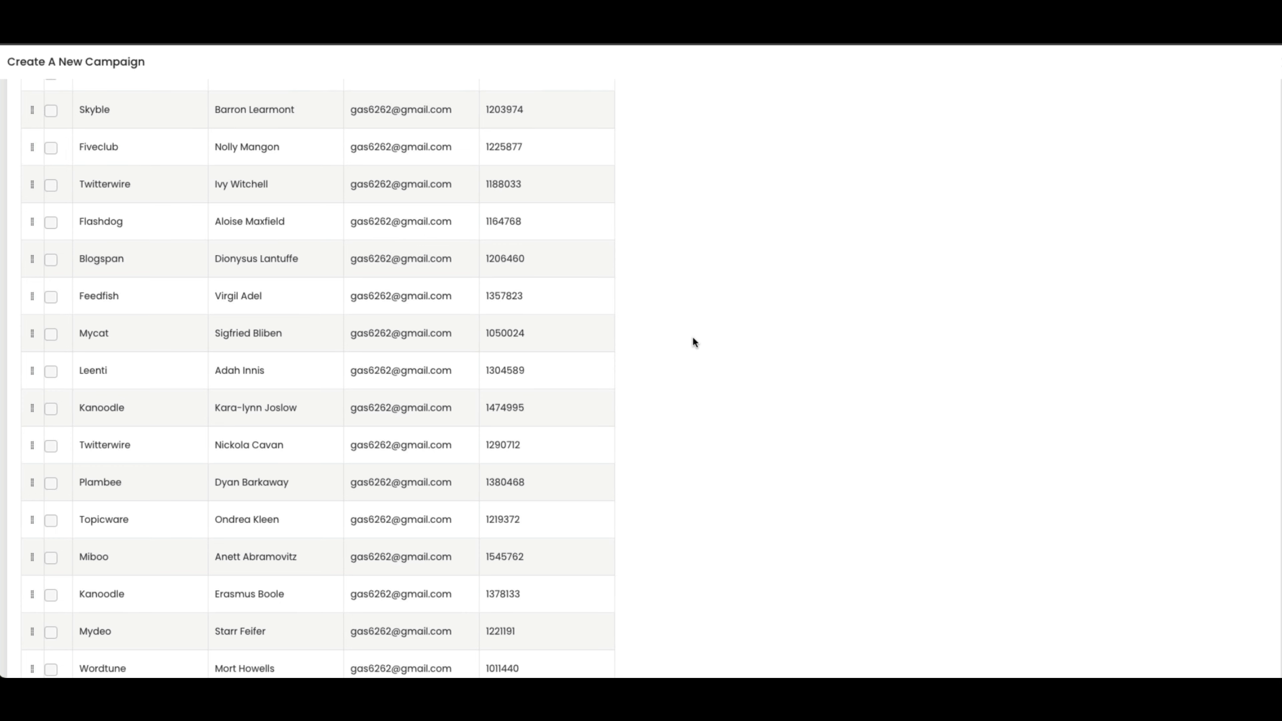
scroll(651, 313, up, 8)
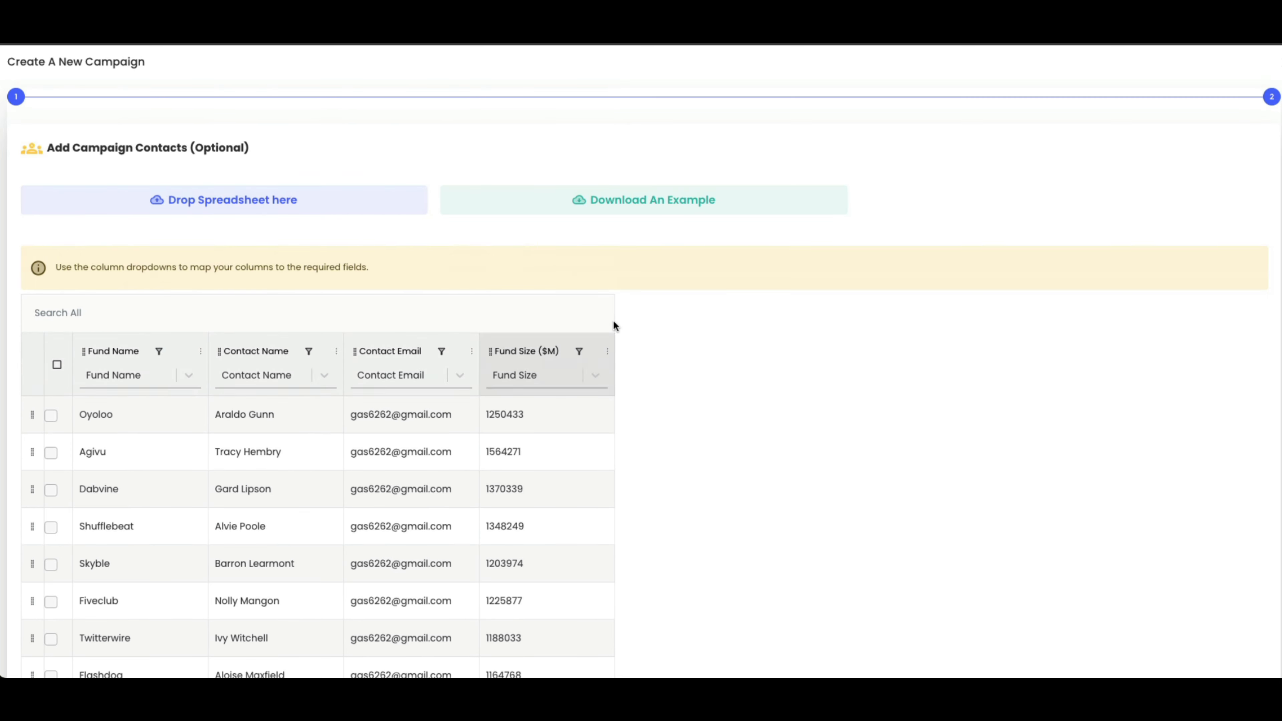
Append a contact row at the end of the table with fund name Google and contact name Sundar Pichai
scroll(739, 366, down, 15)
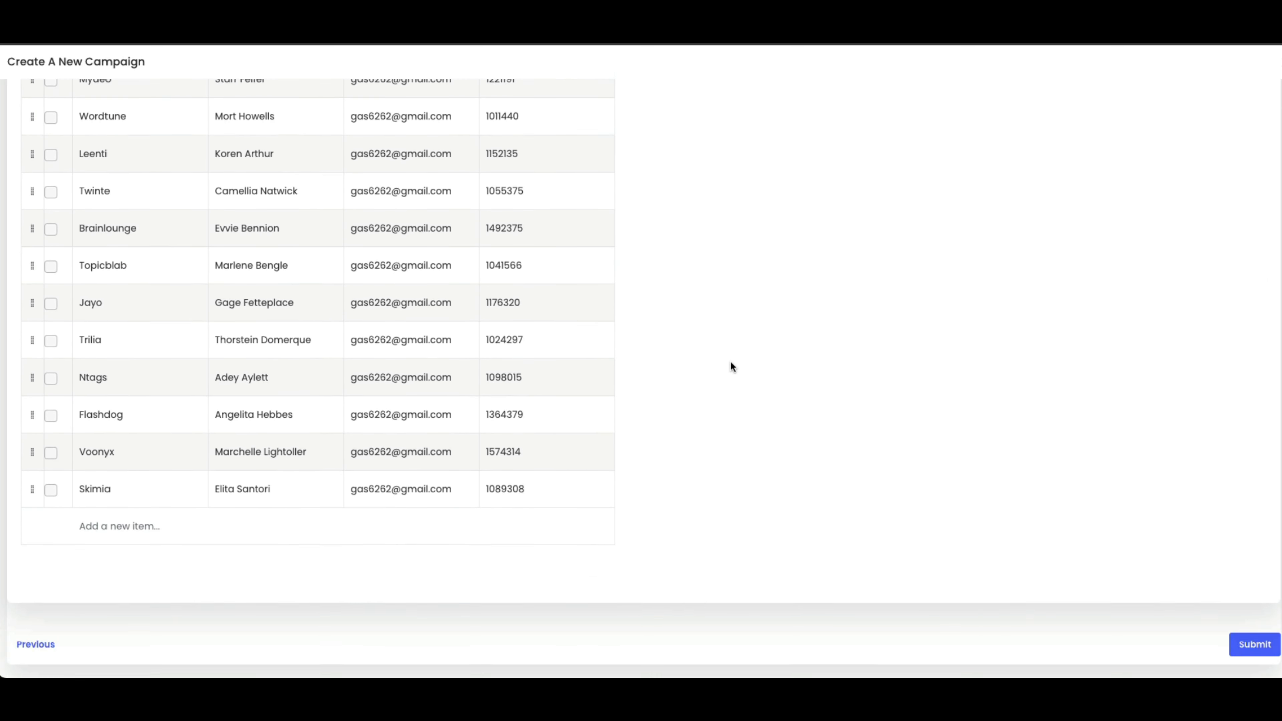
scroll(733, 368, down, 1)
click(116, 510)
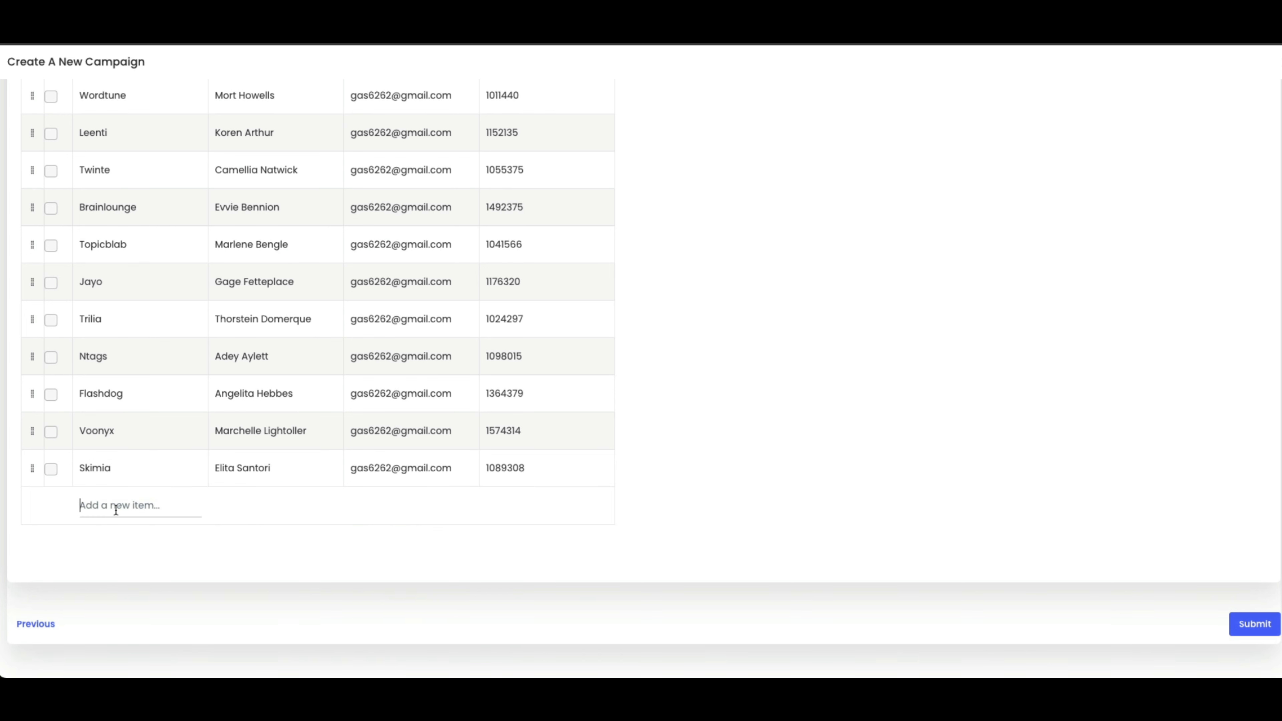
text(Google)
key(Tab)
click(223, 515)
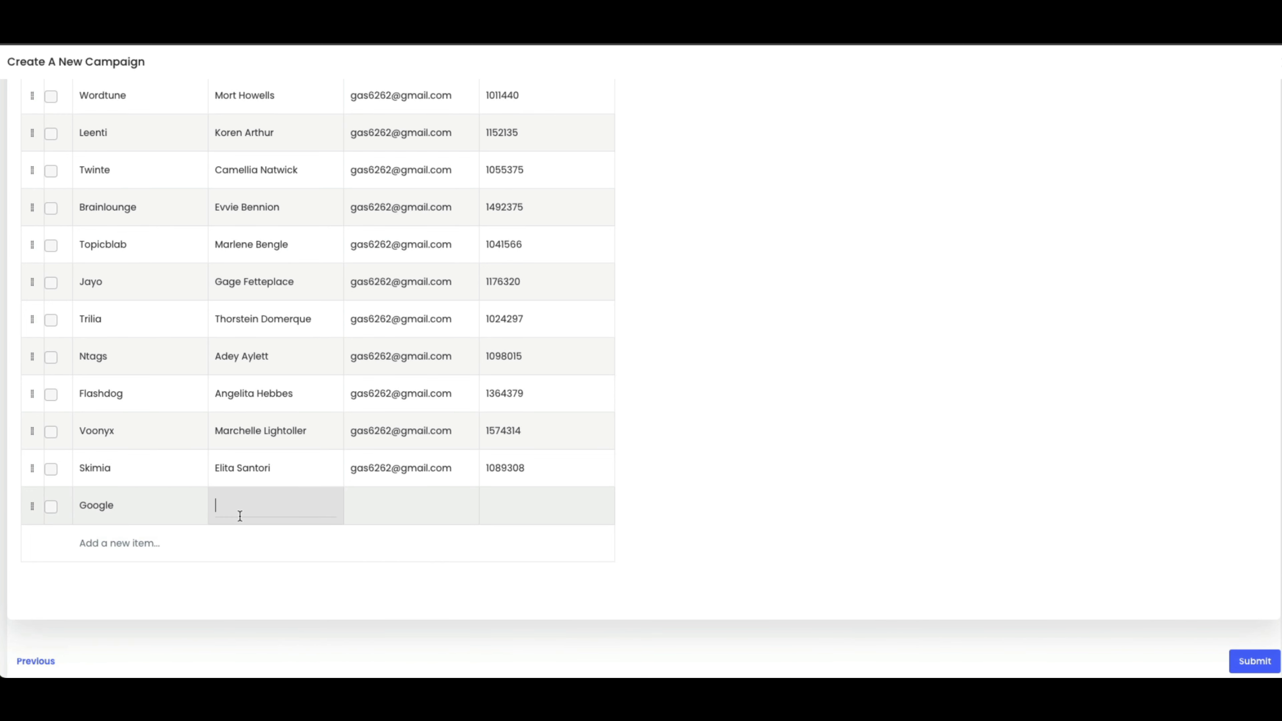
text(Sundar Pichai)
key(Tab)
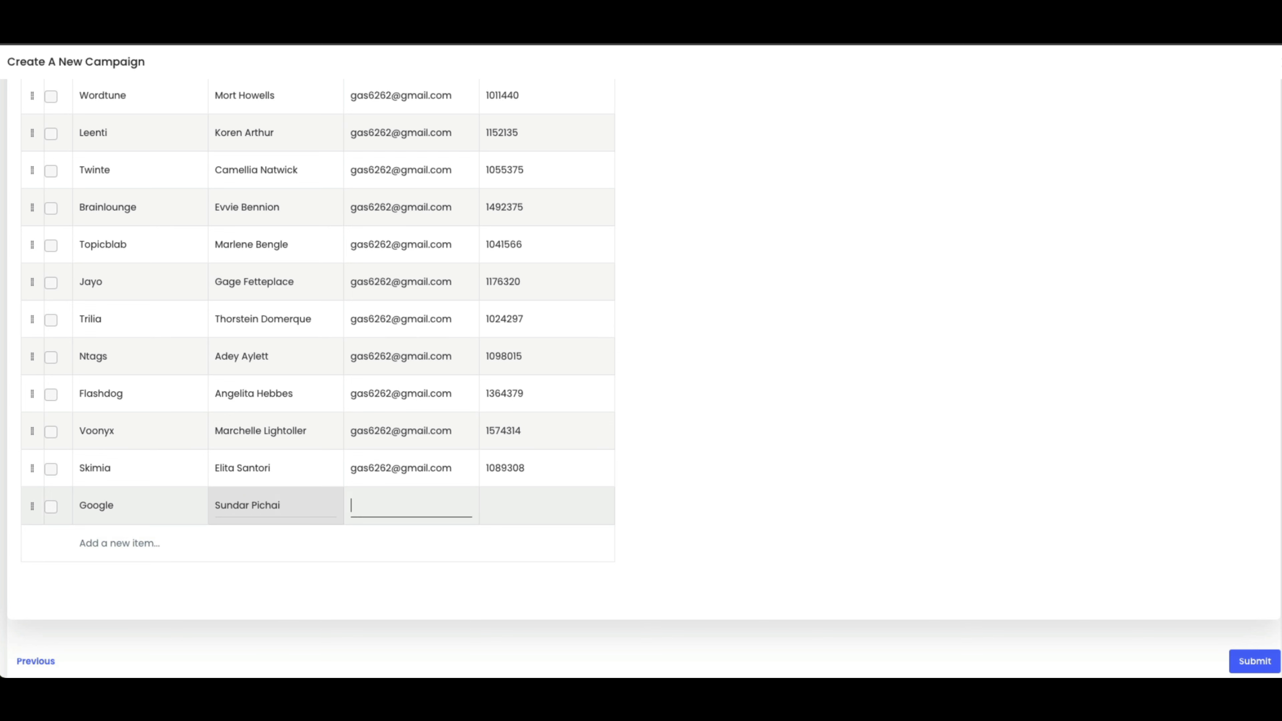
Copy the contact email from the Skimia row into the Google row and submit the new campaign
click(351, 468)
drag(351, 468, 452, 467)
key(ctrl+c)
click(432, 505)
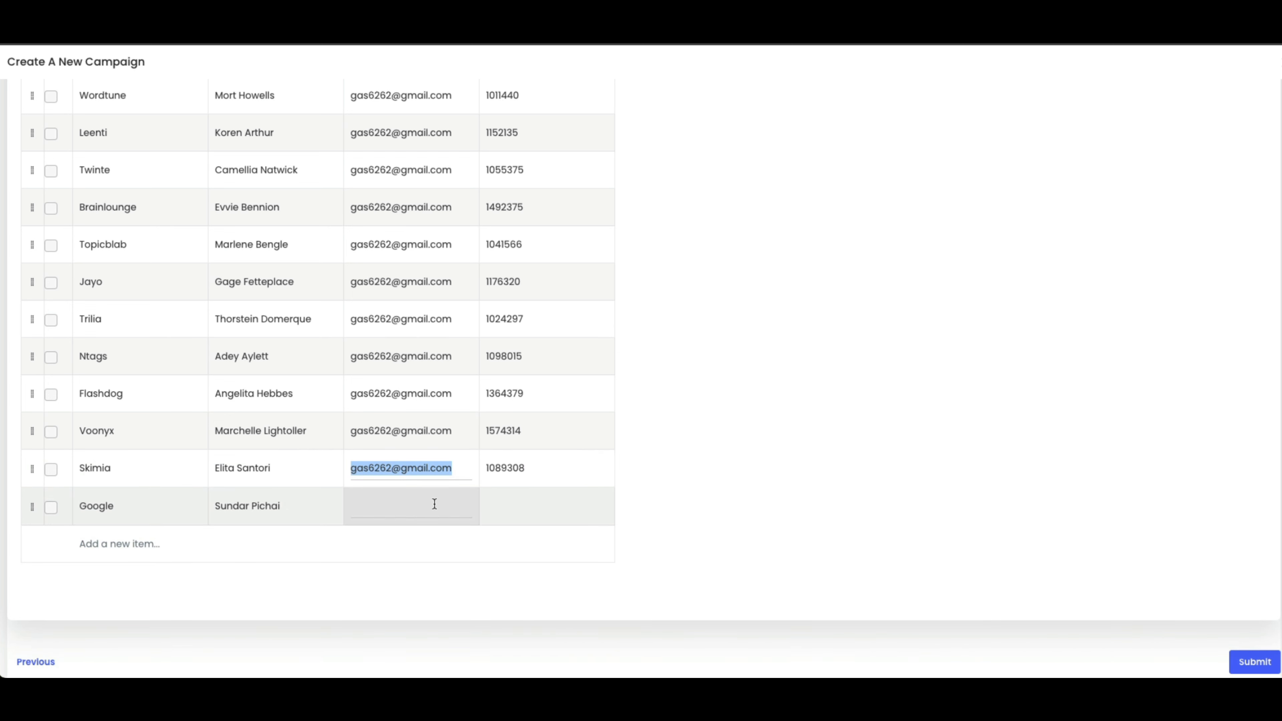
key(ctrl+v)
click(843, 469)
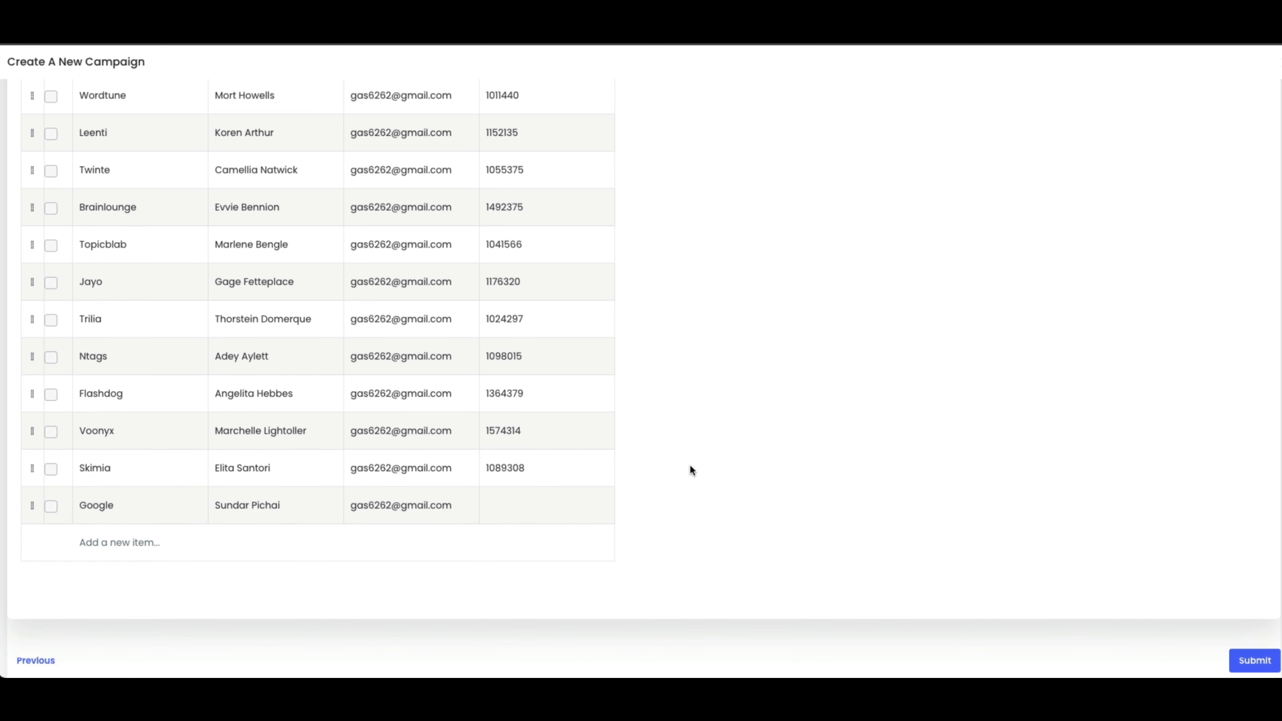
scroll(846, 487, down, 1)
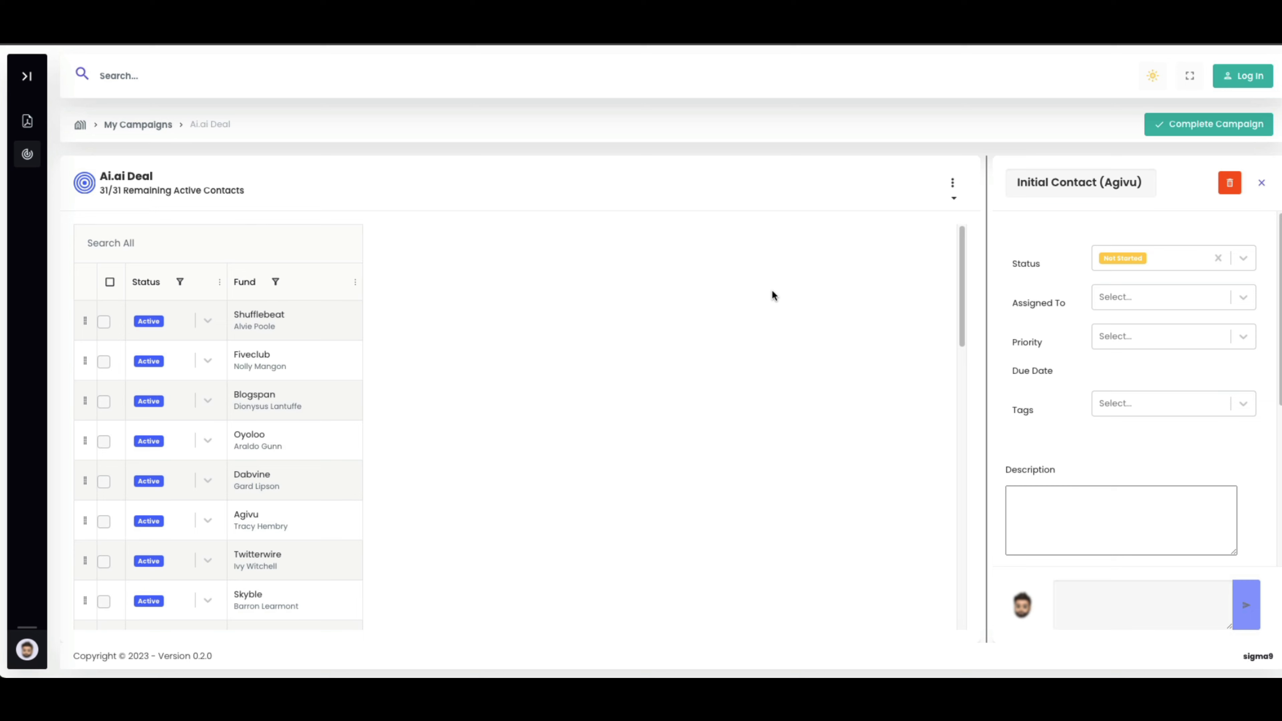
Open the campaign's task columns for editing and add an "Initial Contact" workstream of type Email Blast
scroll(348, 475, down, 5)
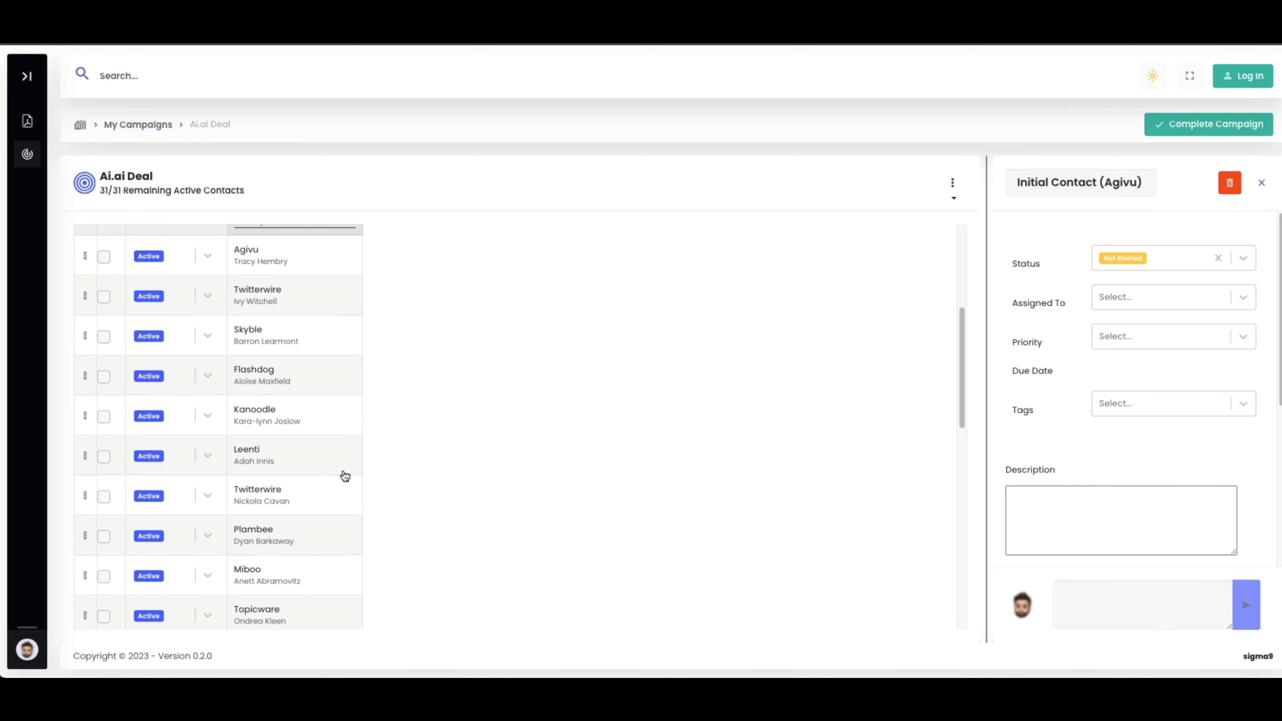
scroll(363, 469, up, 5)
click(953, 183)
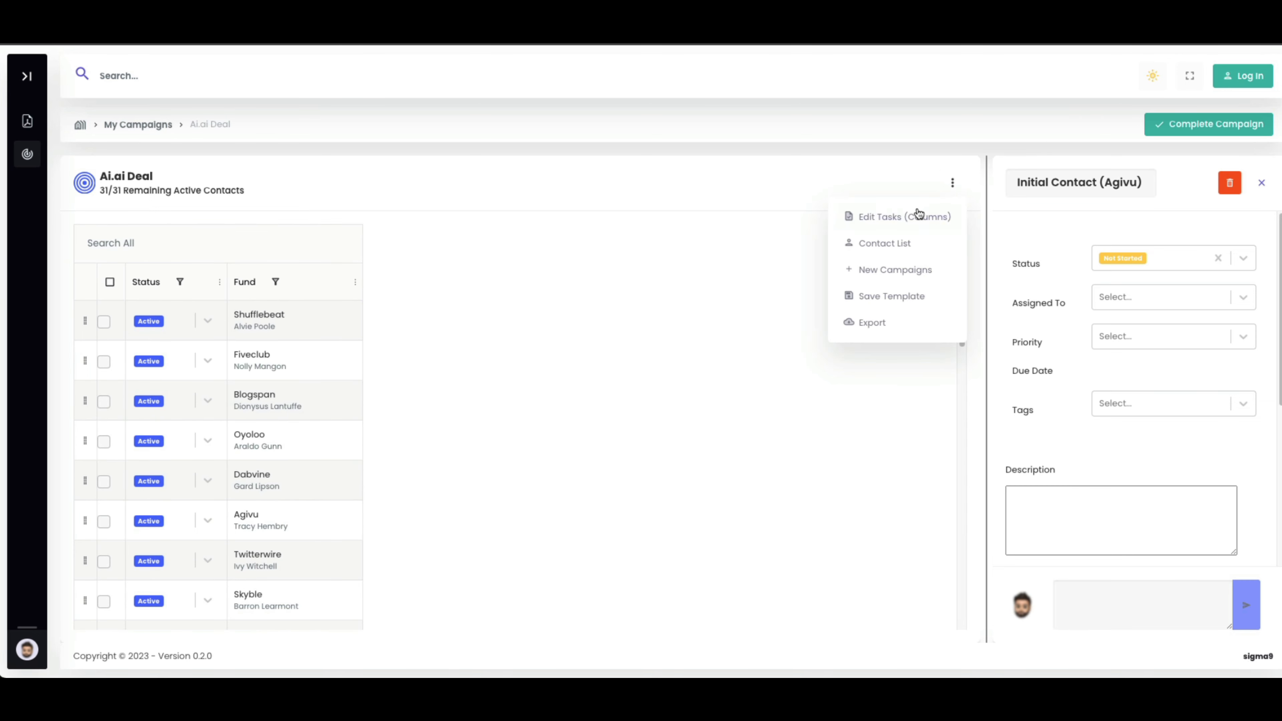
click(914, 216)
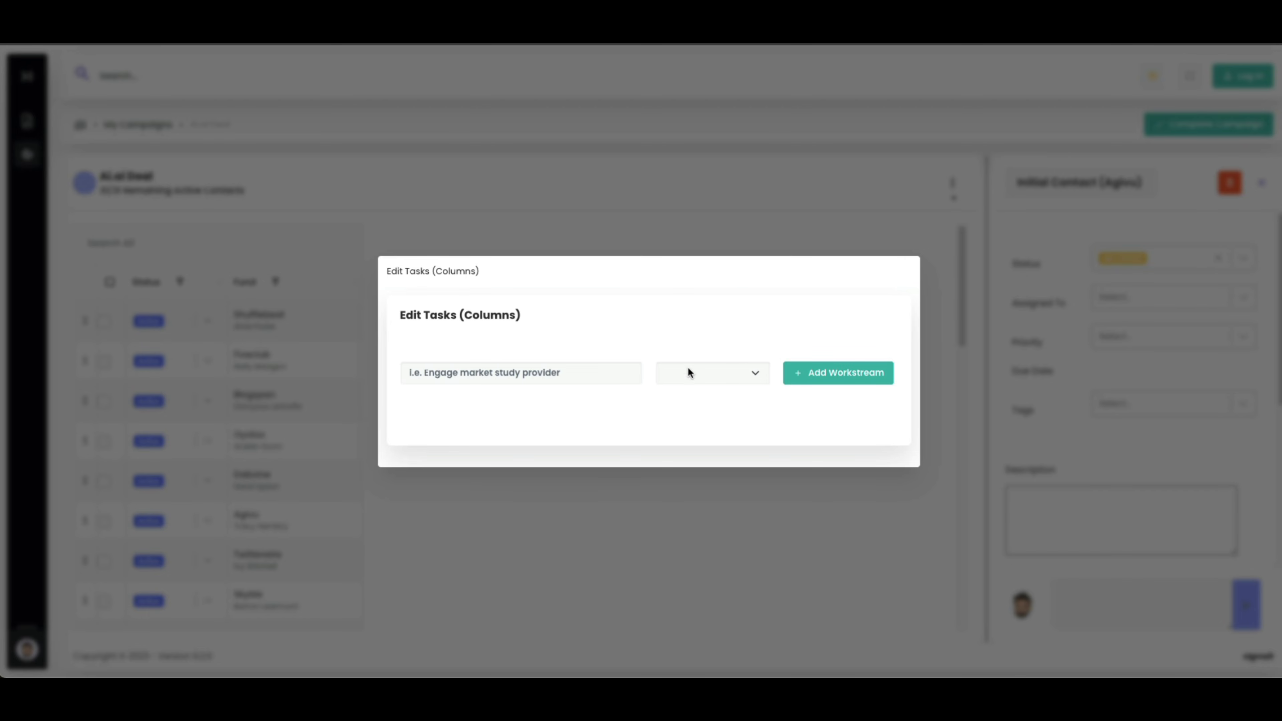
click(516, 372)
key(ctrl+v)
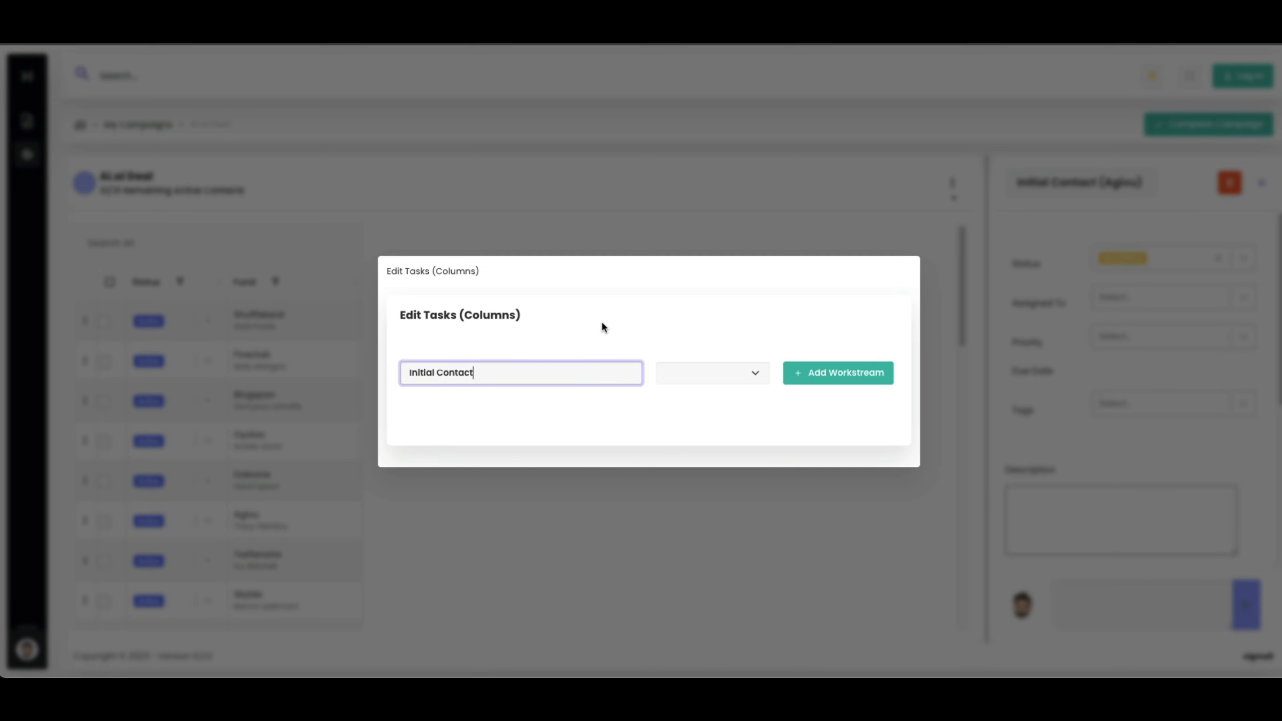
click(704, 371)
click(705, 390)
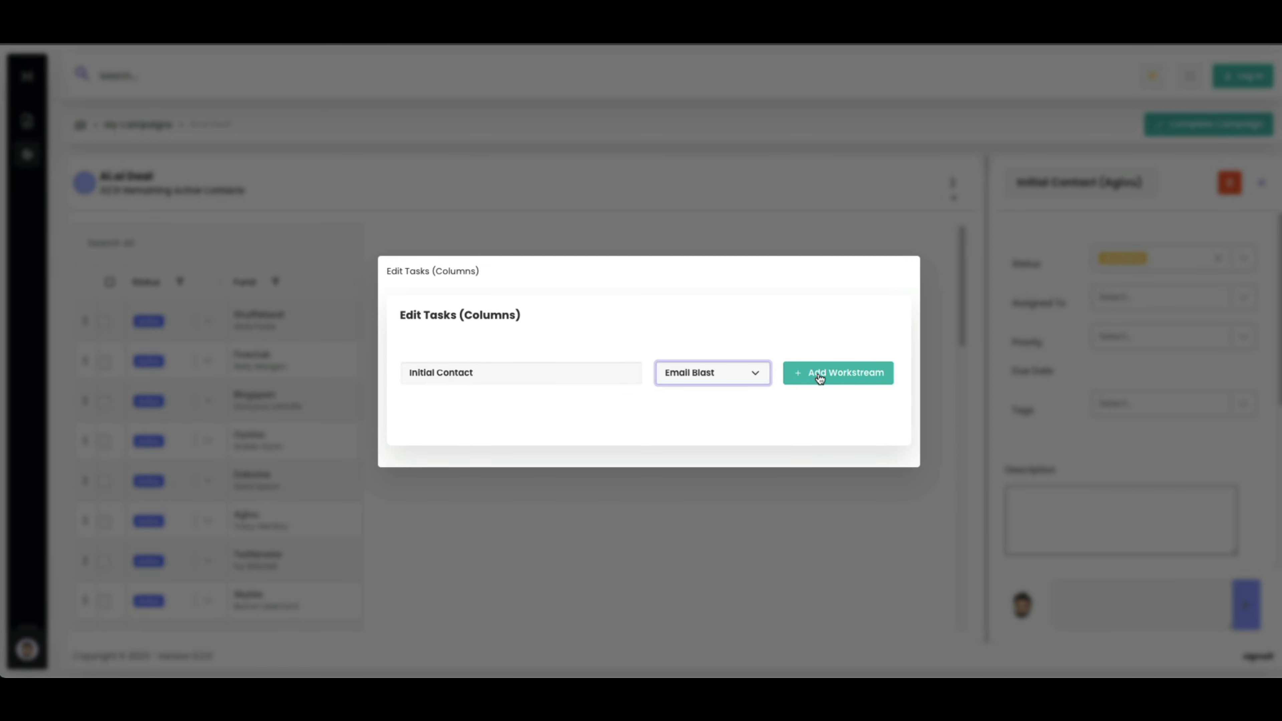
click(819, 373)
Add "Gather Client Requirements" and "Due Diligence" as To-Do workstreams
click(572, 388)
text(Gather Client Requirements)
click(712, 390)
click(712, 390)
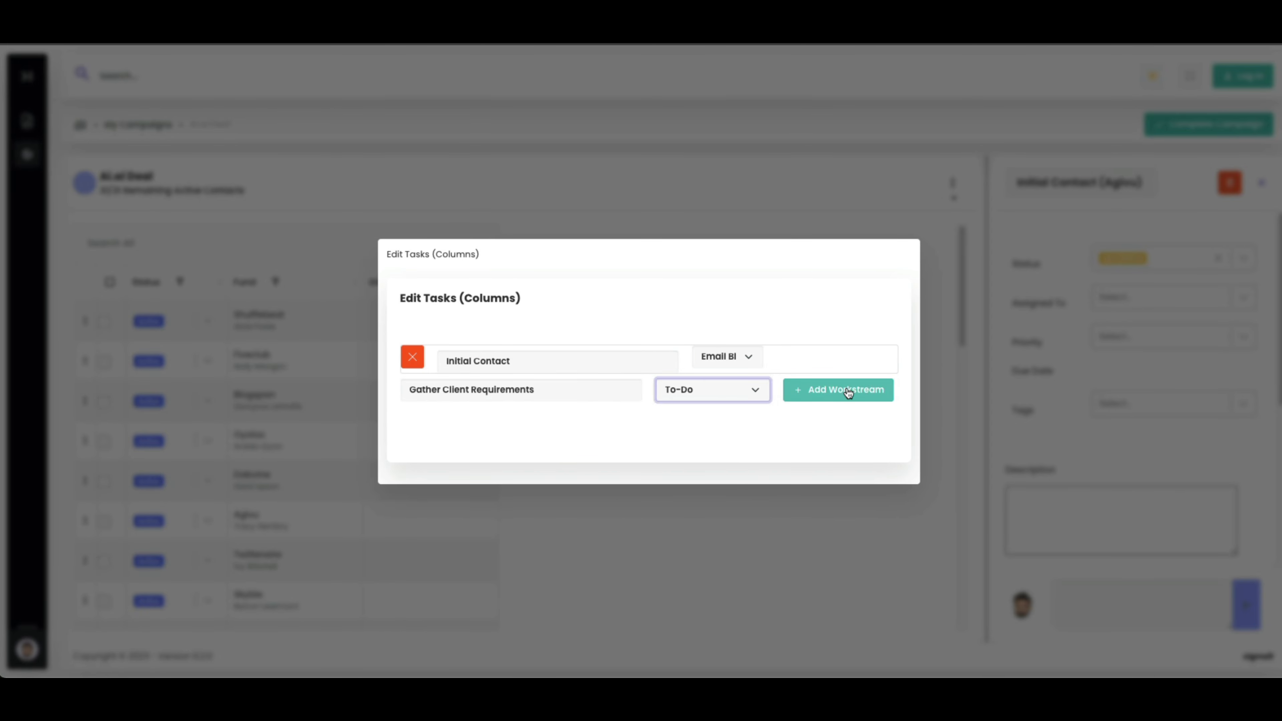
click(847, 392)
click(530, 407)
text(Due Diligence)
click(839, 407)
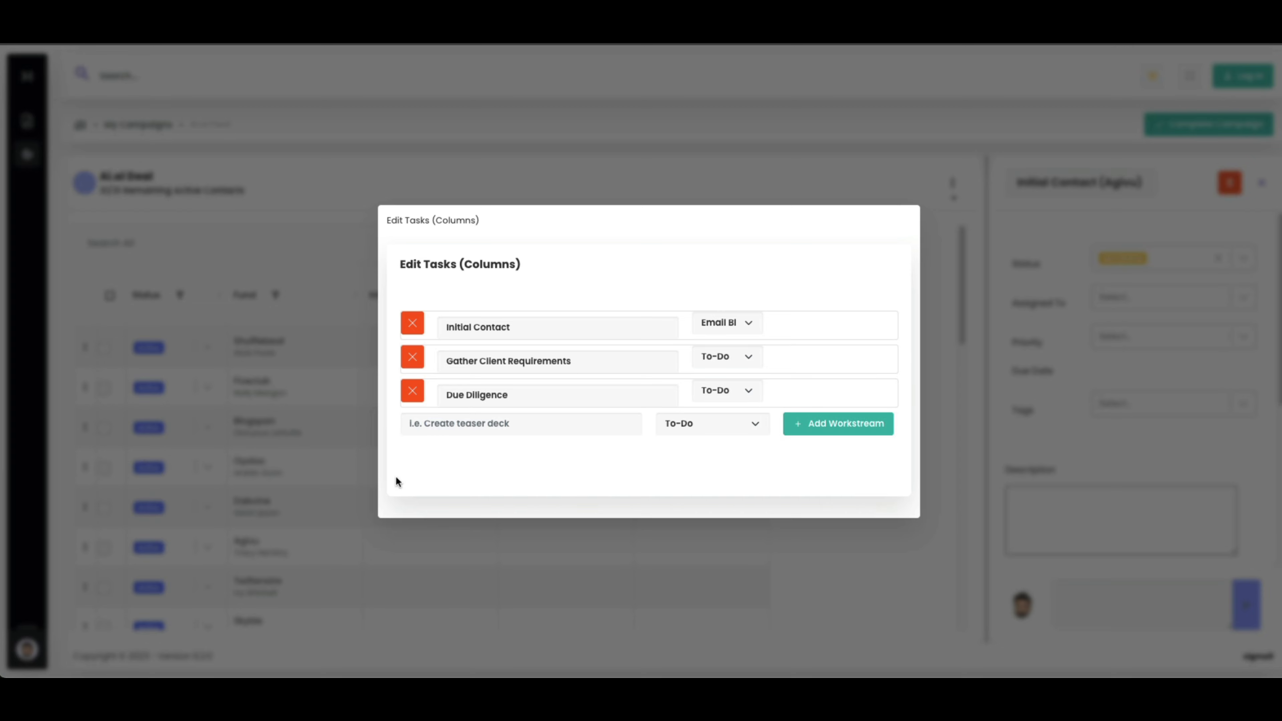
Add "Structure Deal" and "Generate Valuation" as To-Do workstreams
click(520, 424)
text(Structure Deal)
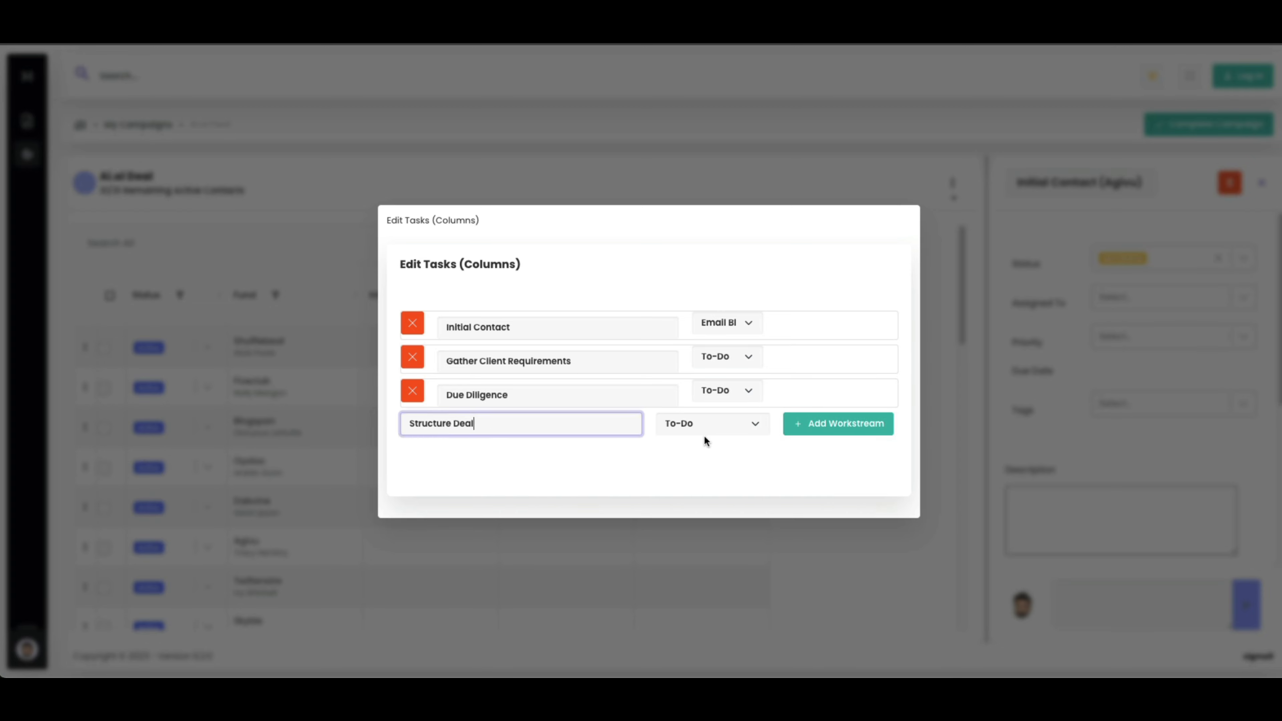
click(838, 423)
click(520, 441)
text(Generate Valuation)
click(838, 441)
Add "Negotiation" and "Discuss Funding" as To-Do workstreams
click(564, 455)
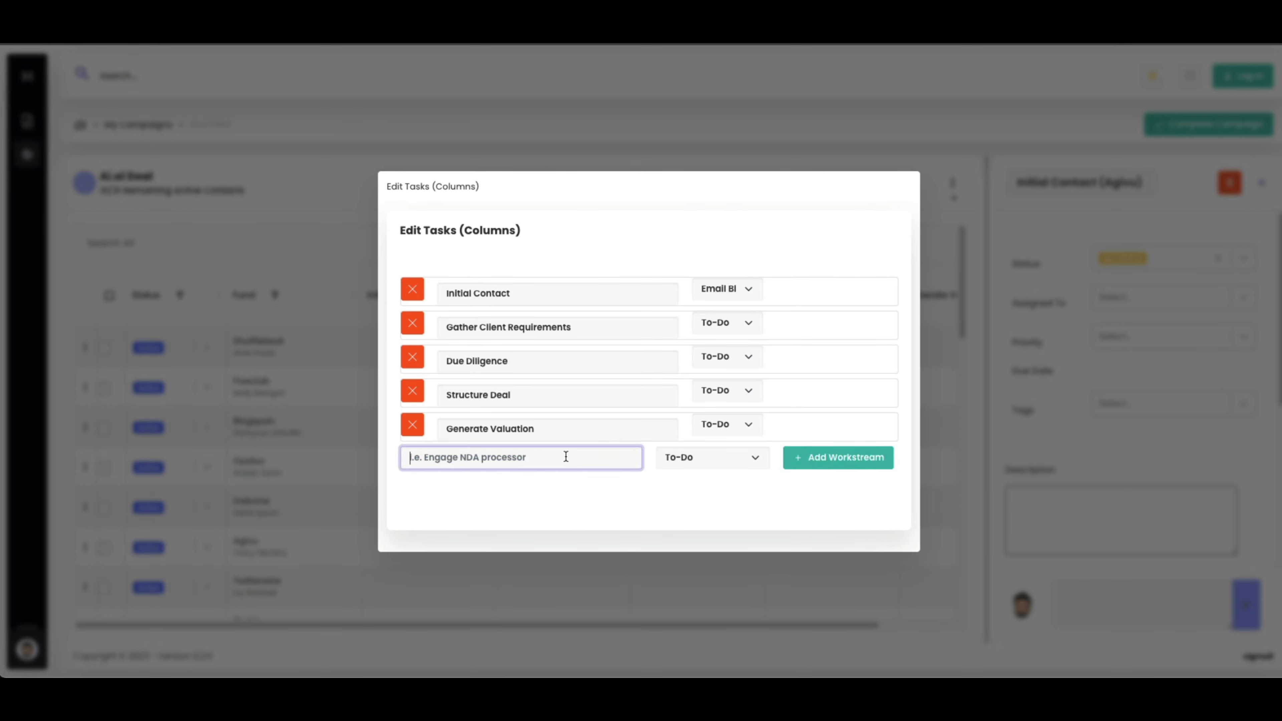
text(Negotiation)
click(839, 457)
click(501, 473)
text(Discuss Funding)
click(838, 475)
Add a "Generate Legal Document" To-Do workstream and a "Post Close Contact" workstream, and close the task column editor
click(526, 493)
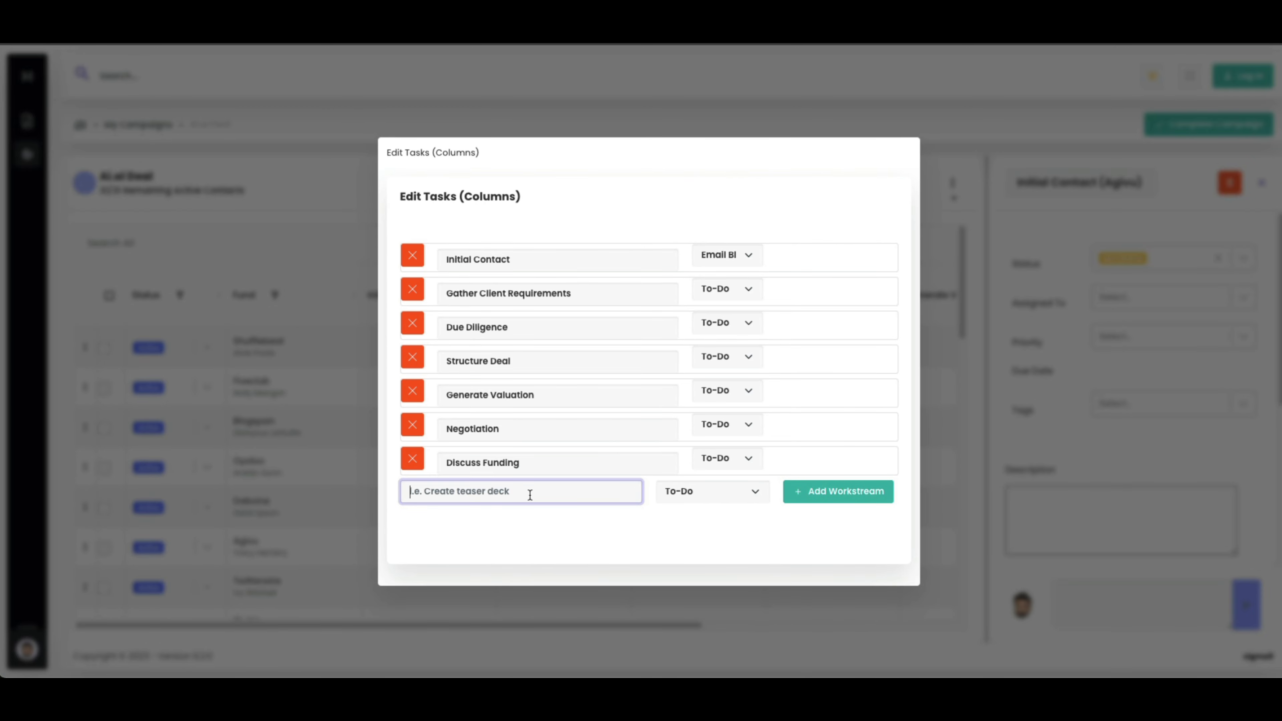
text(Generate Legal Document)
click(838, 492)
click(506, 507)
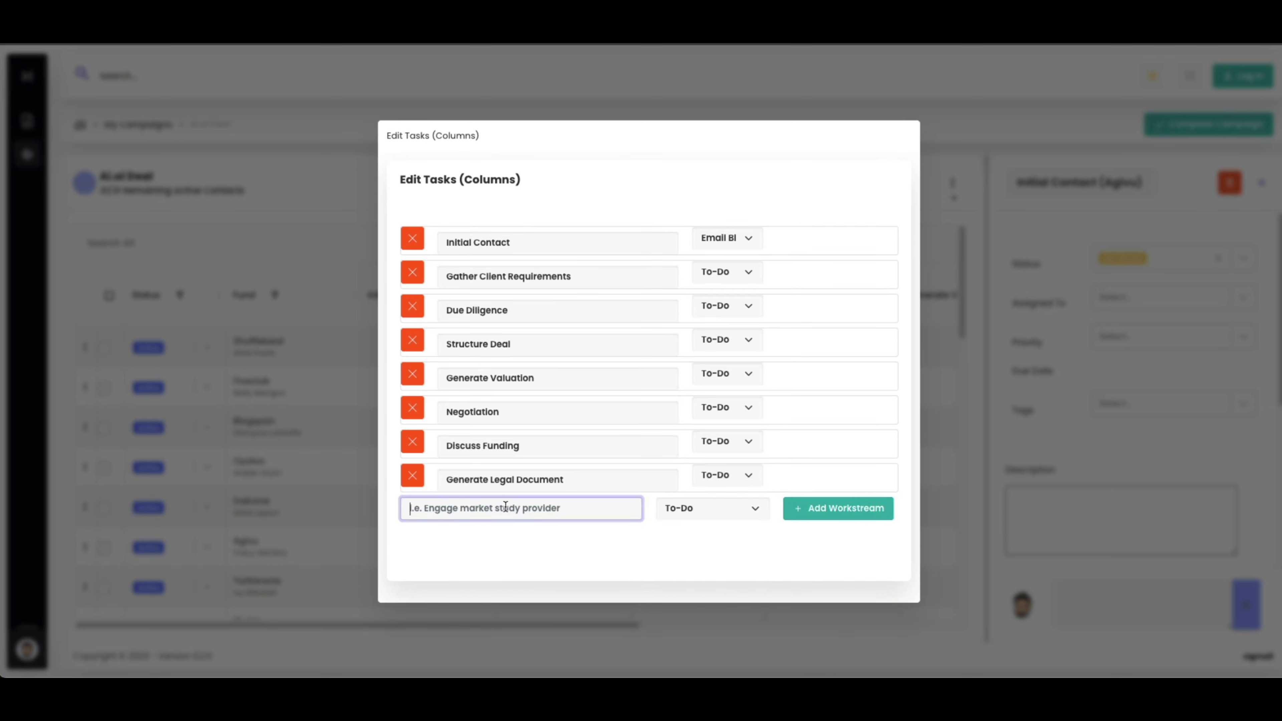
text(Post Close Contact)
click(713, 509)
click(702, 528)
click(841, 515)
click(999, 309)
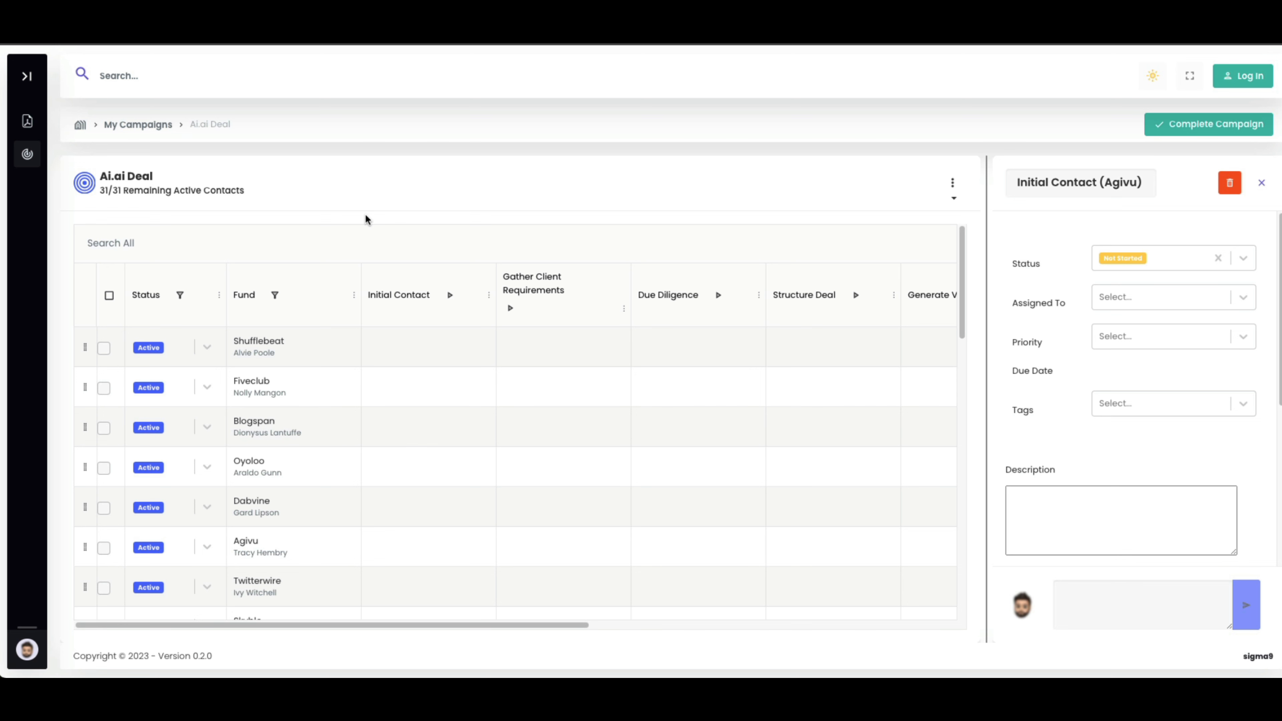
Select the Shufflebeat, Fiveclub and Blogspan funds and start an Initial Contact email to them
click(103, 348)
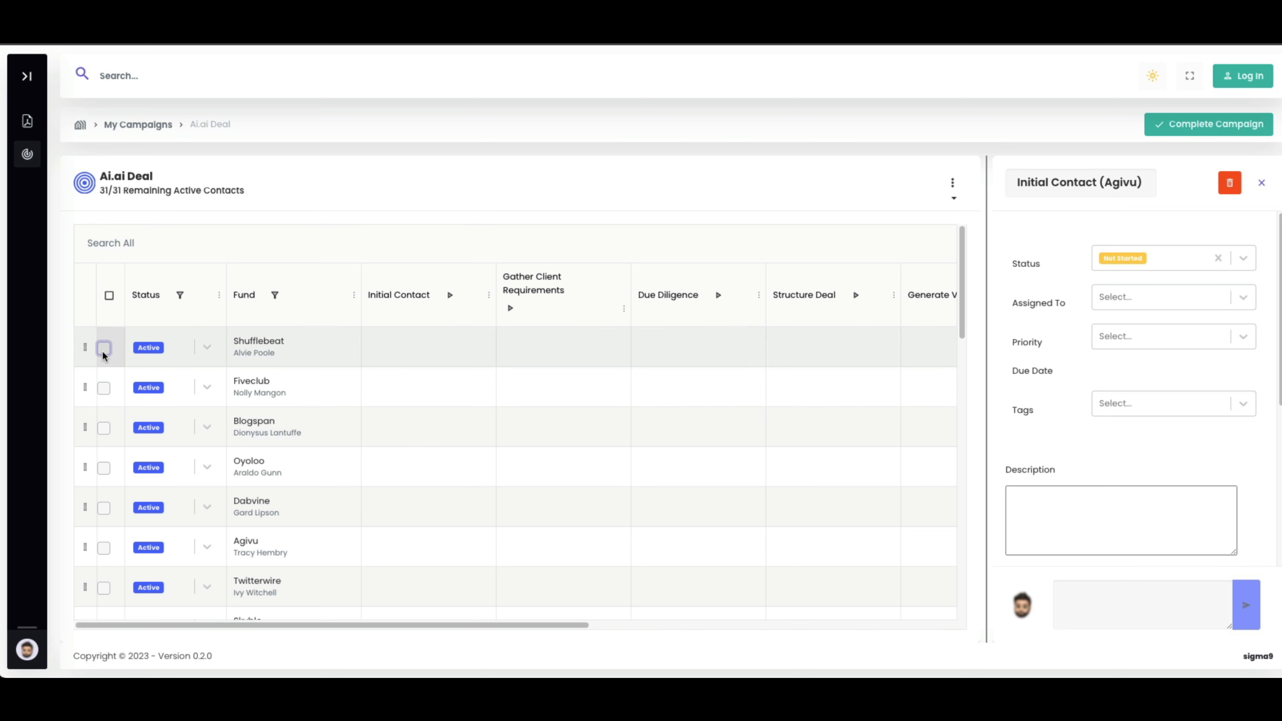
click(103, 390)
click(104, 429)
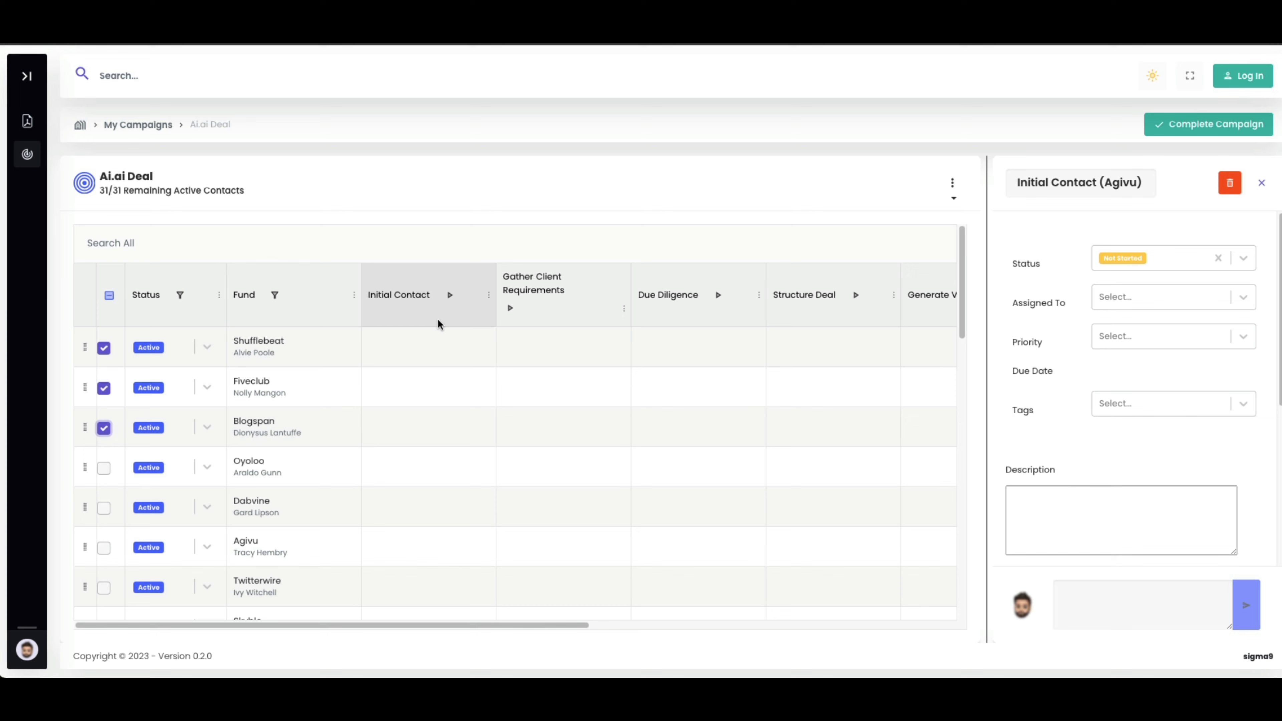
click(451, 296)
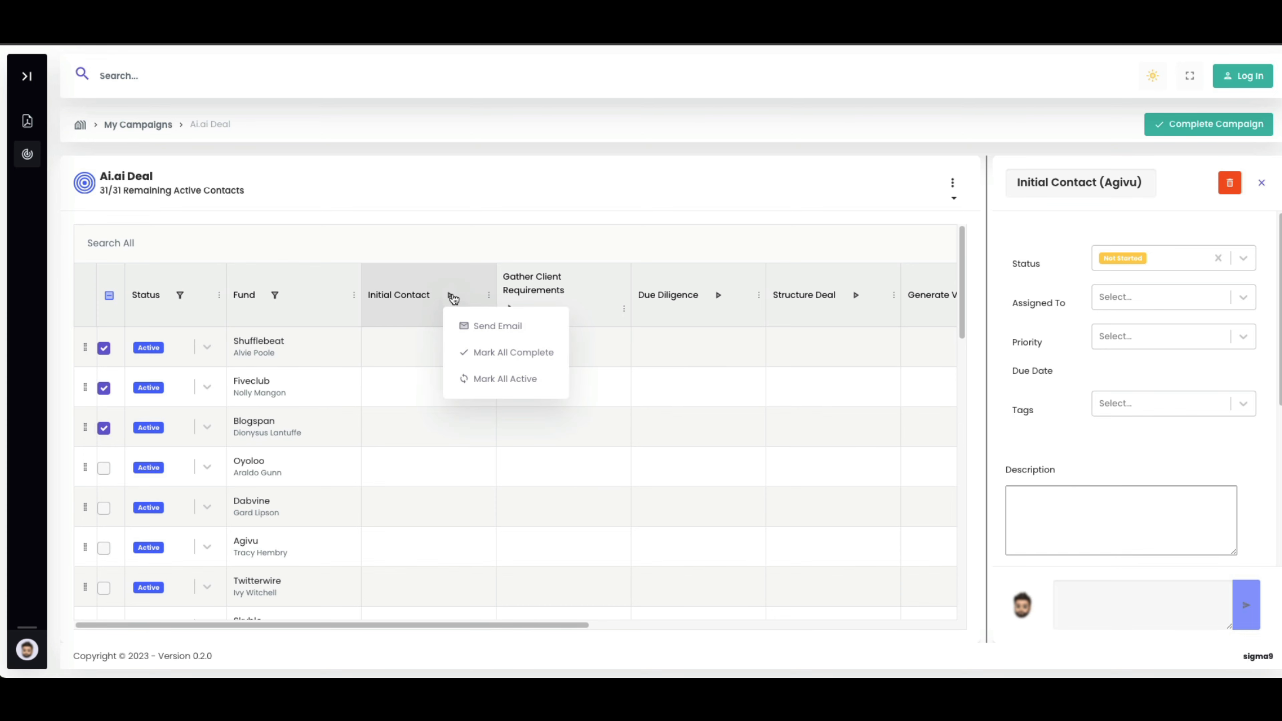
click(499, 327)
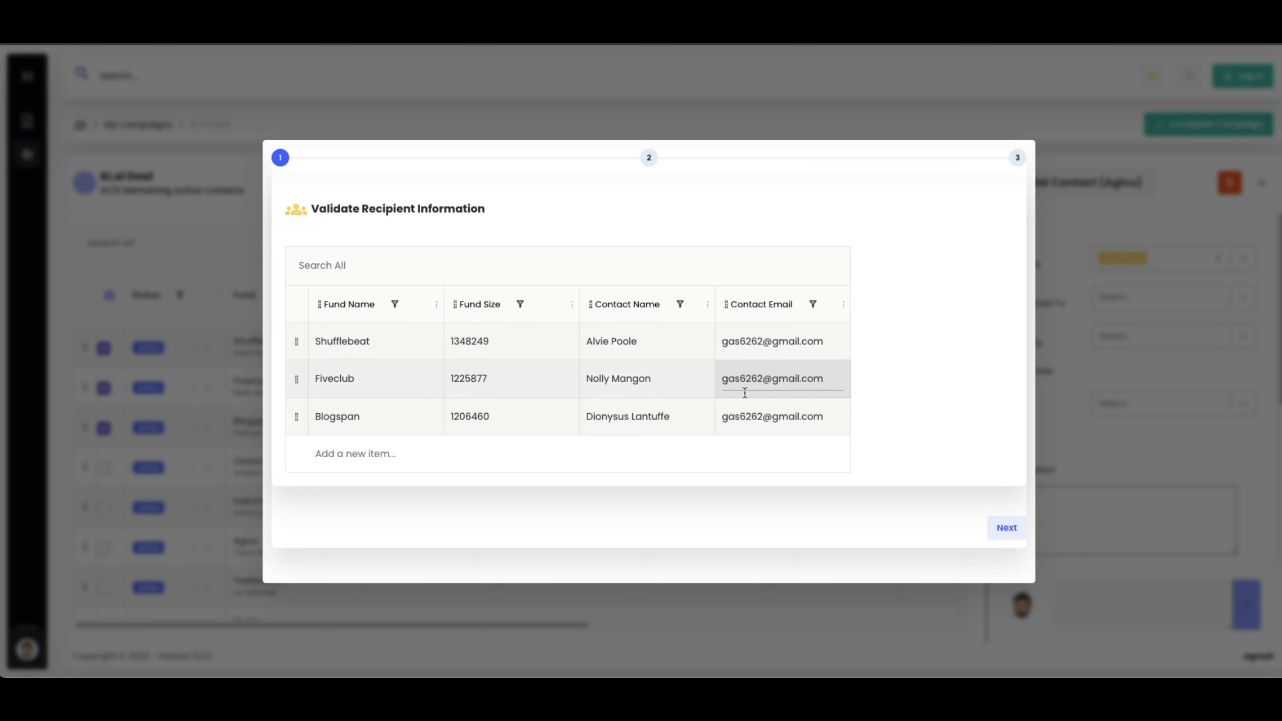
Clear Blogspan's contact email in the recipient list and refill it with a copy of Fiveclub's contact email
click(775, 421)
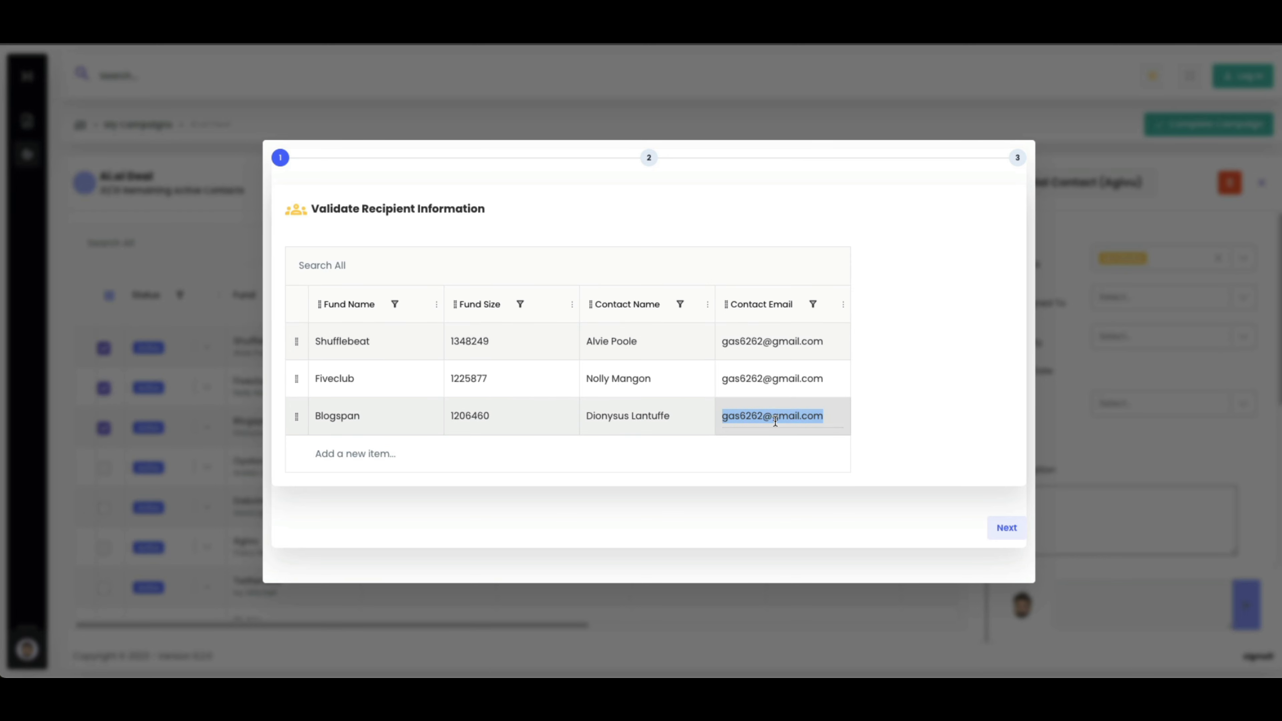
key(BackSpace)
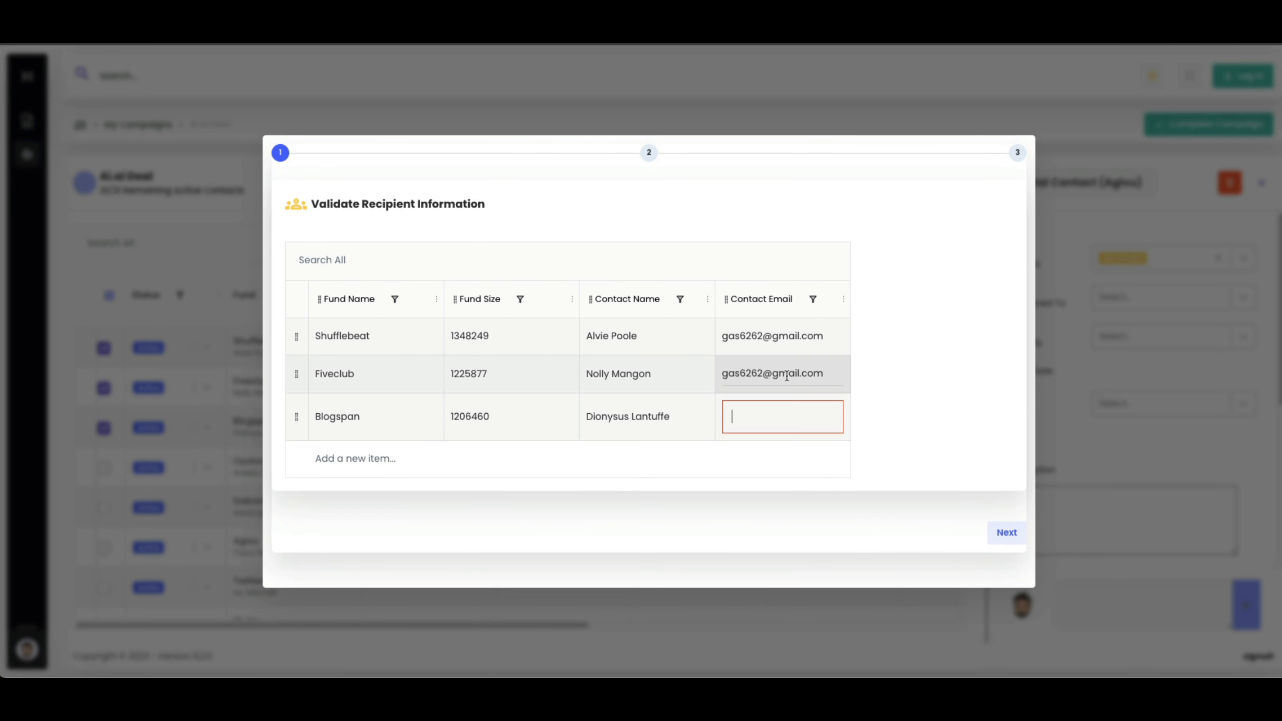
triple_click(778, 318)
key(ctrl+c)
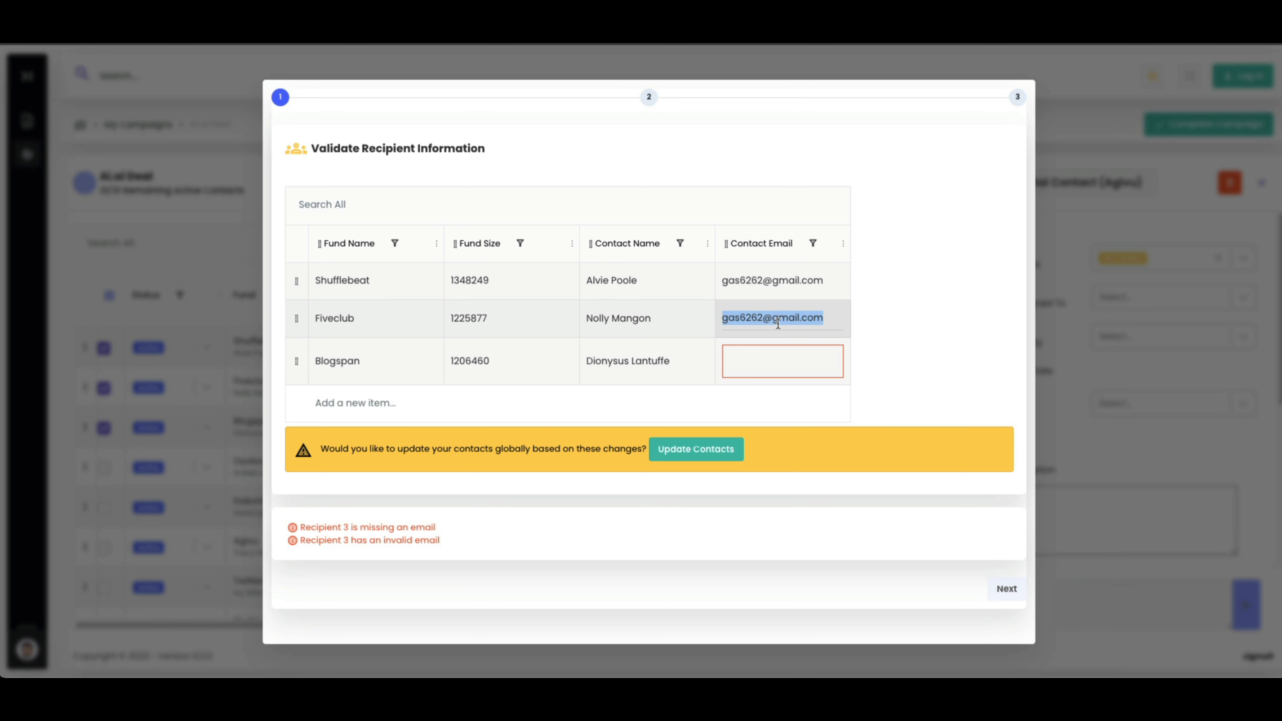
click(759, 365)
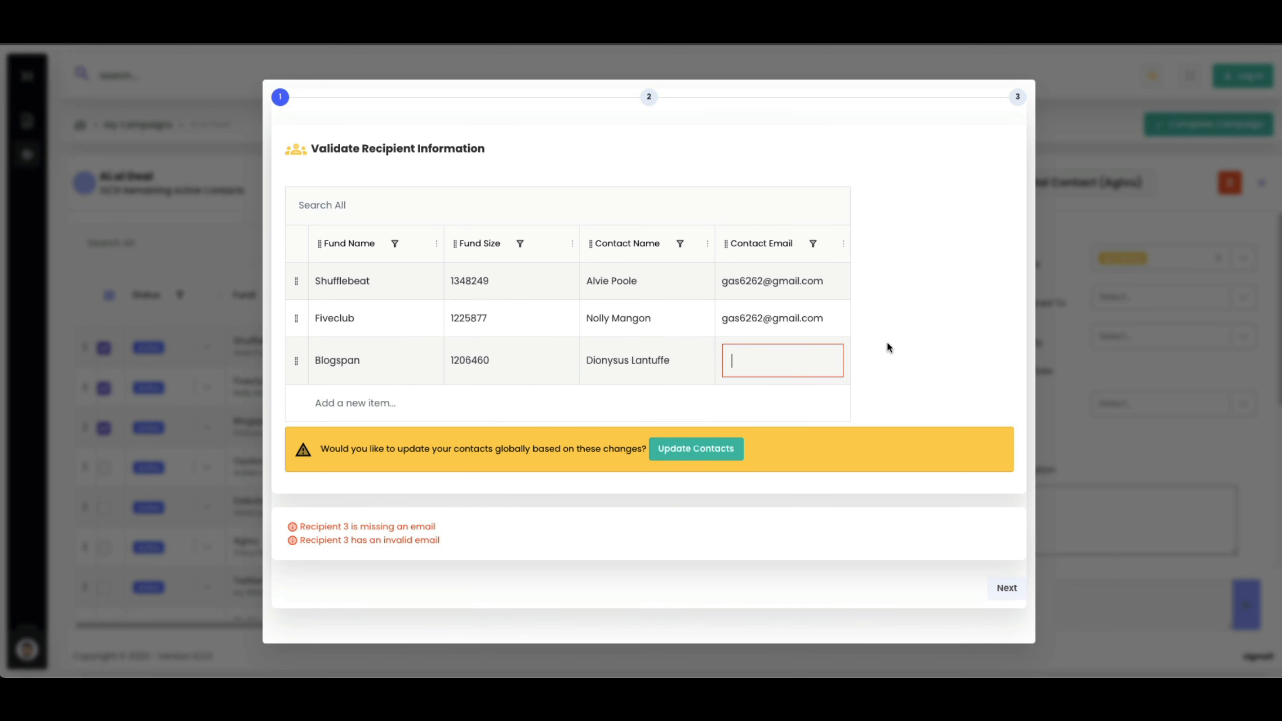
key(ctrl+v)
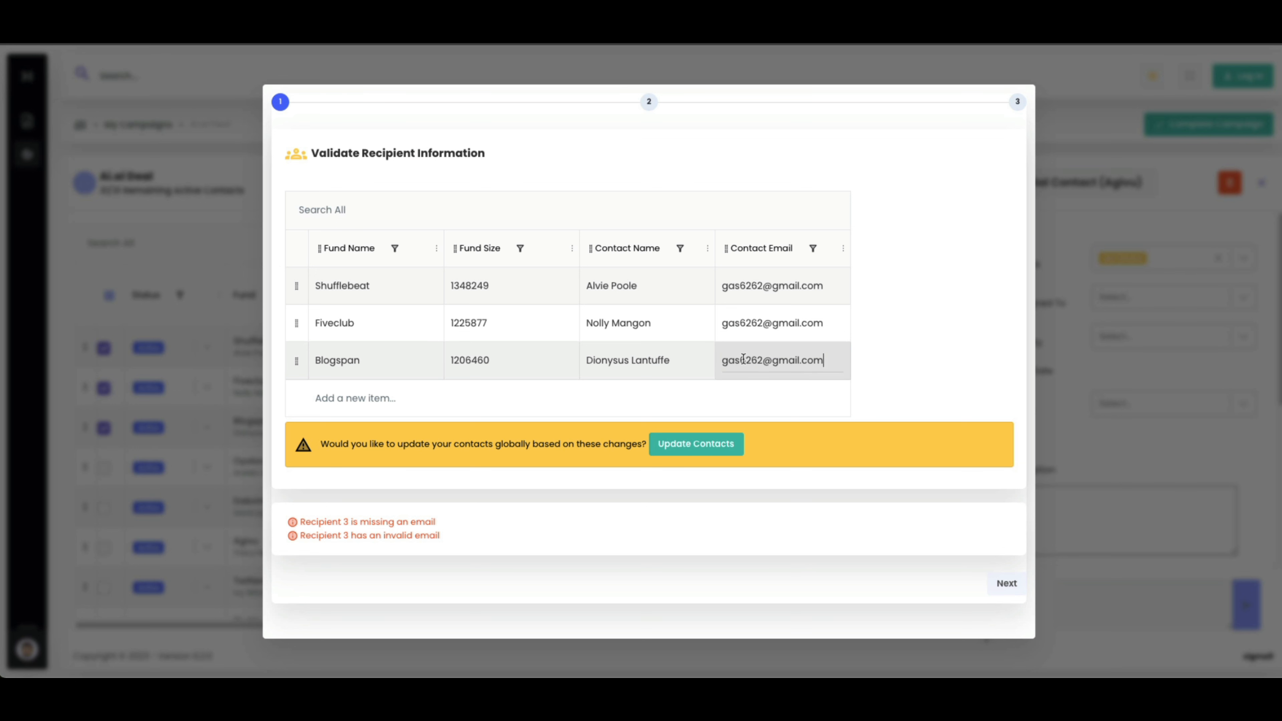
click(695, 364)
click(757, 360)
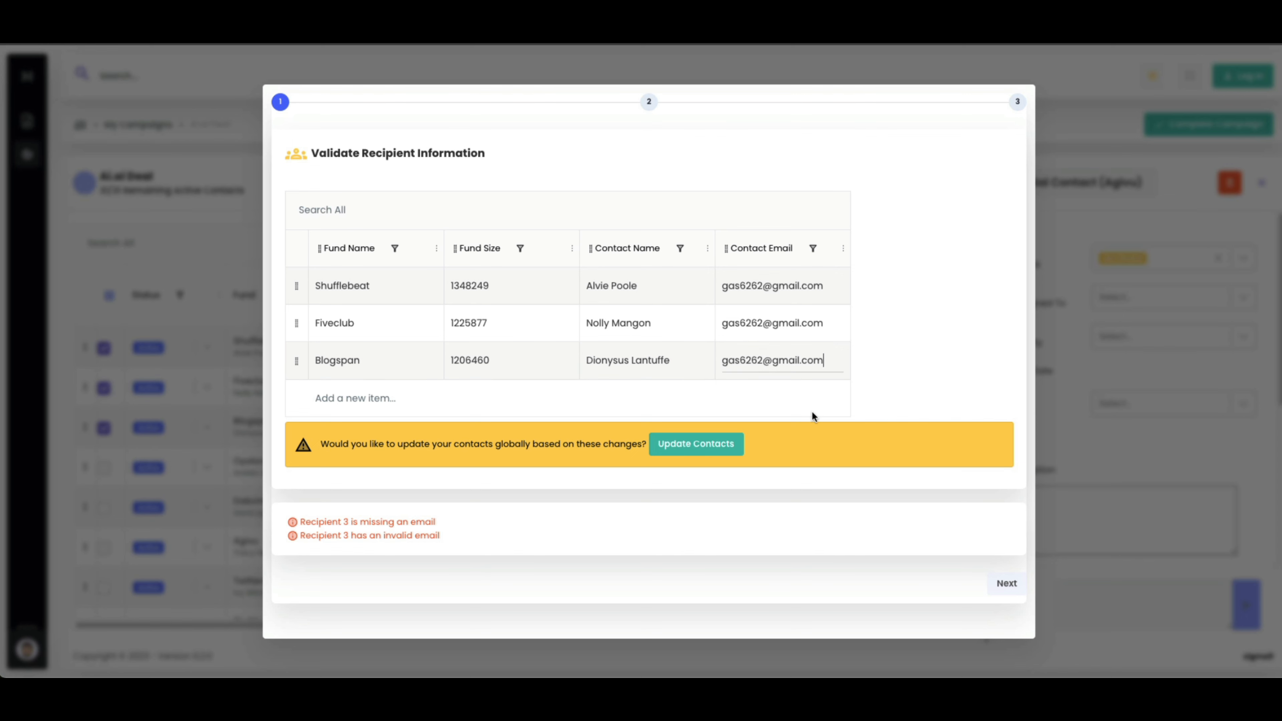
Proceed to composing the email and apply the Buyer Outreach 1 template
click(913, 566)
click(1006, 557)
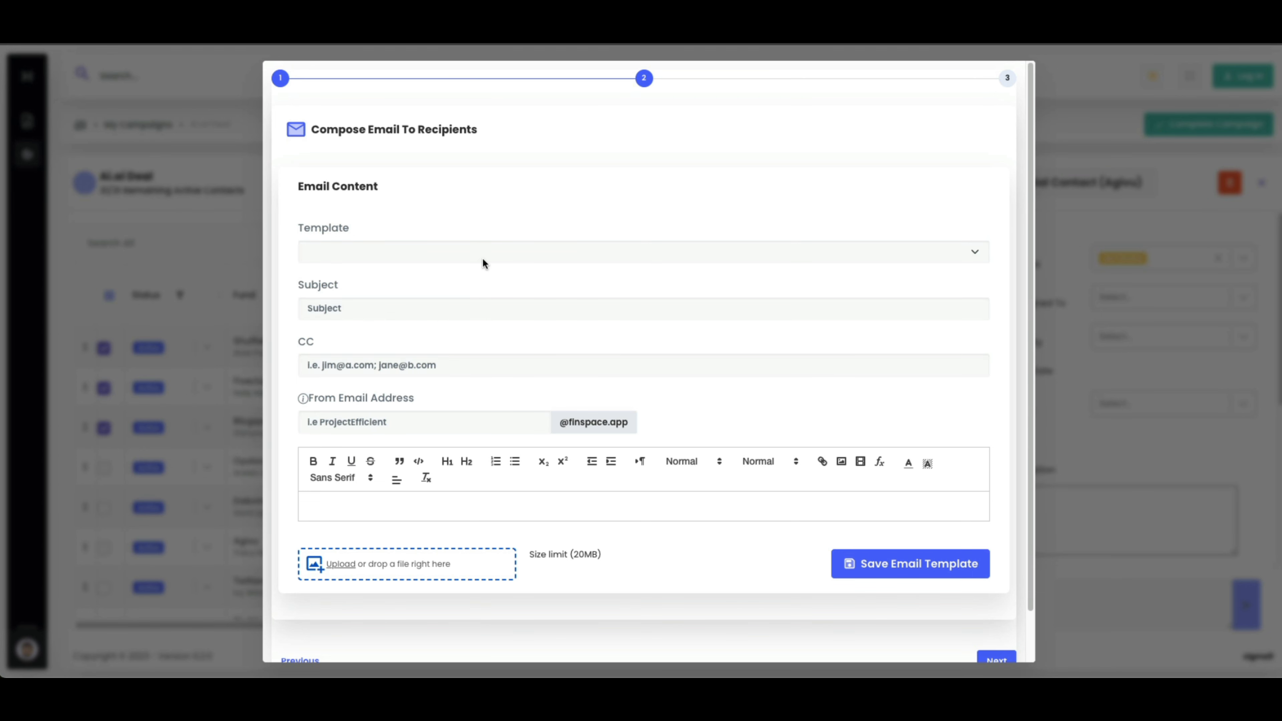
click(493, 255)
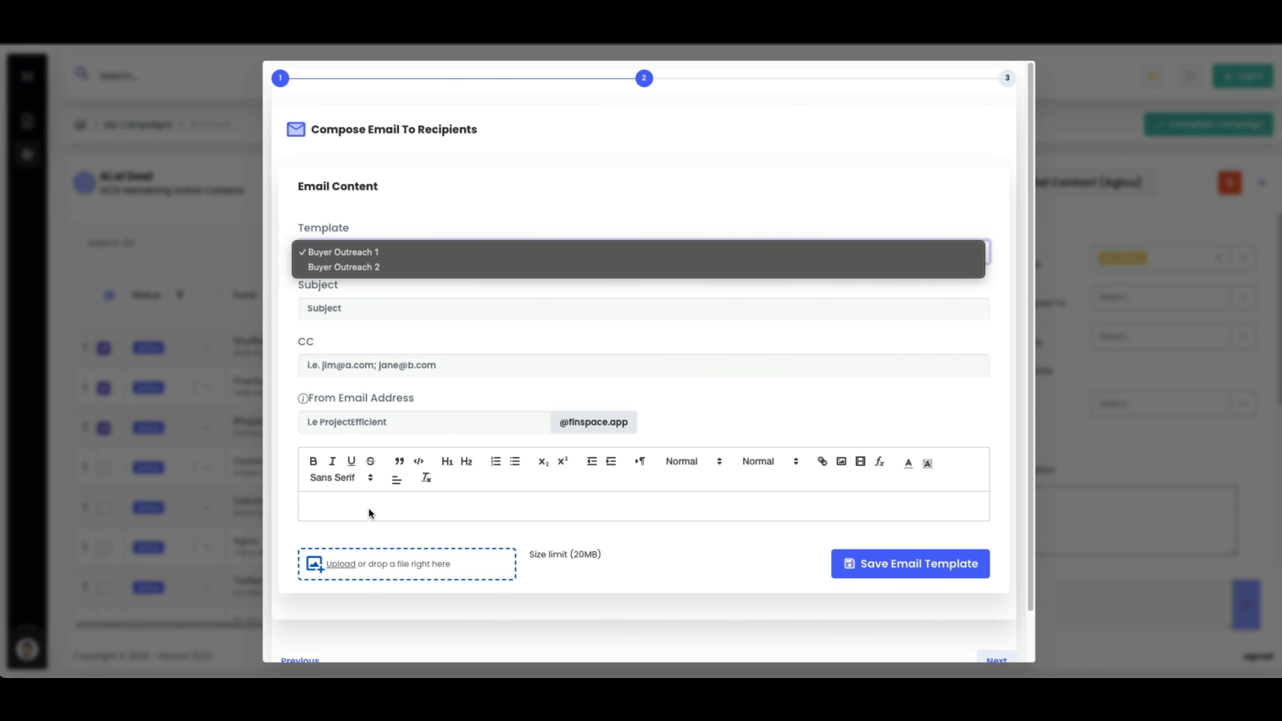
click(403, 250)
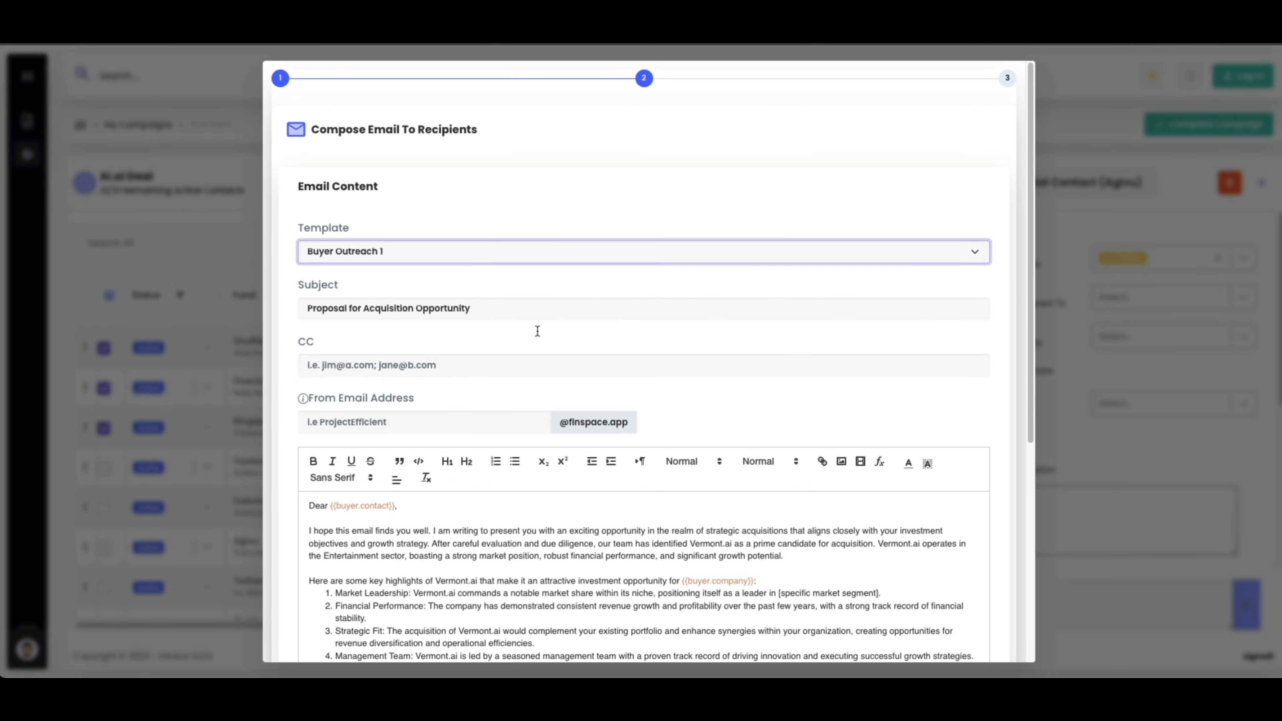
scroll(530, 354, down, 5)
scroll(433, 394, up, 5)
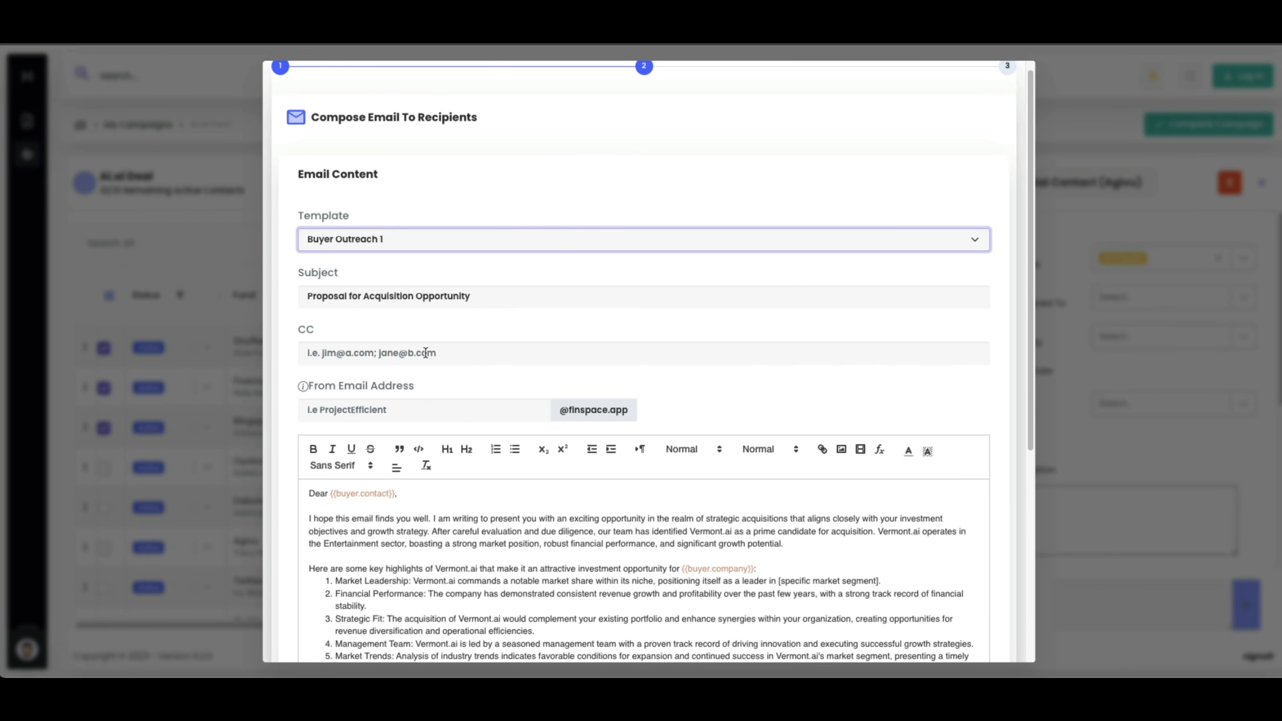
Attach dummy.pdf and dummy2.pdf to the email below the message body
scroll(441, 406, down, 5)
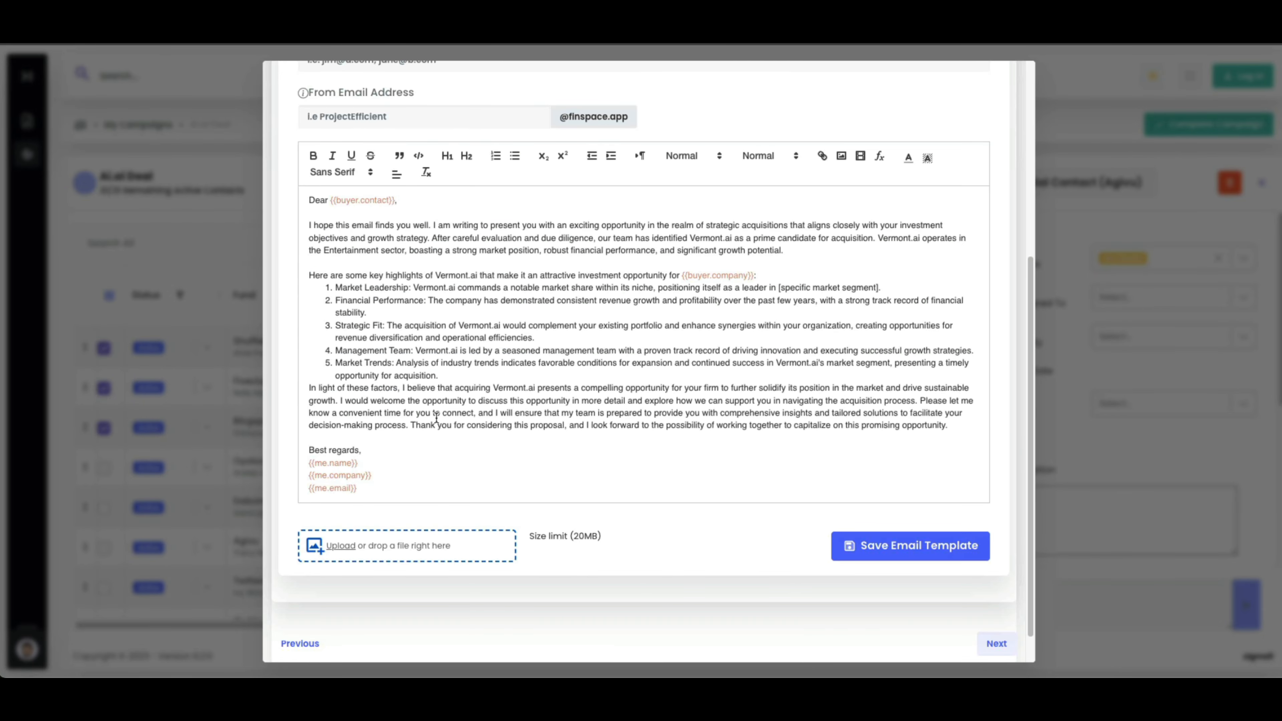
mouse_move(442, 676)
drag(546, 677, 510, 535)
scroll(767, 467, down, 8)
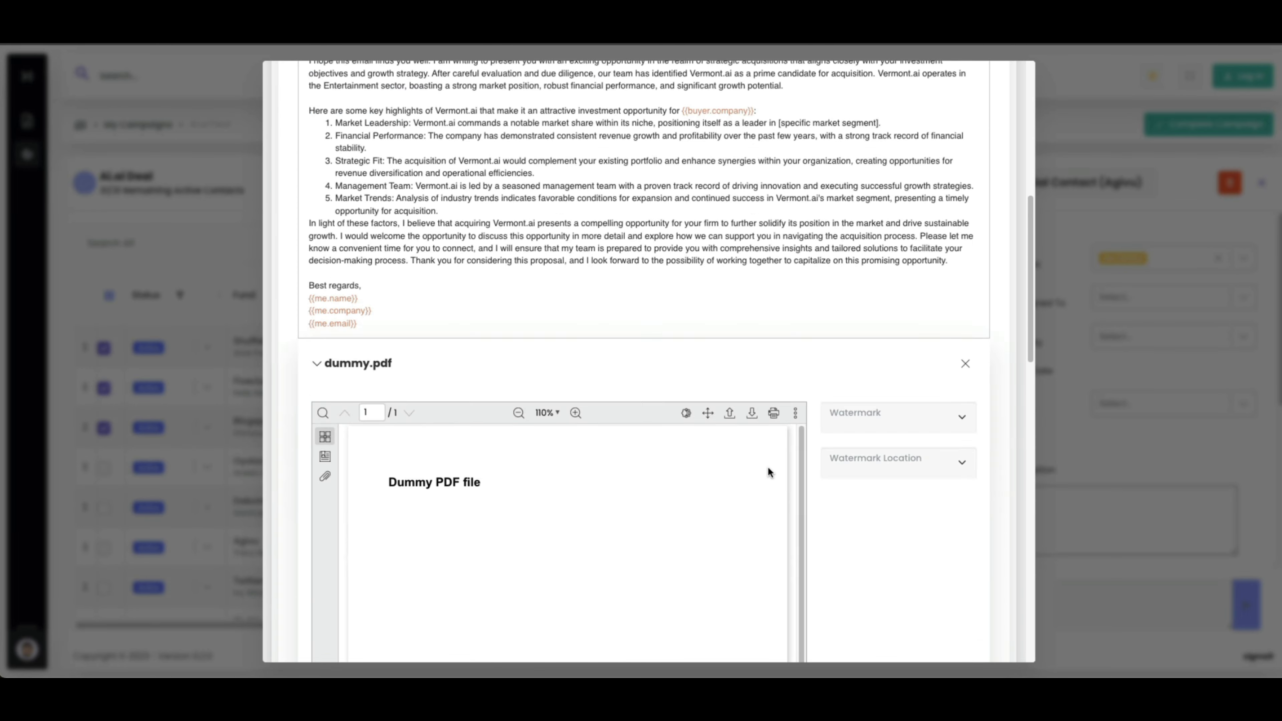
Apply My Org WaterMark to dummy.pdf, try the Center location, and set the watermark location to Top
scroll(863, 463, up, 11)
scroll(797, 464, down, 12)
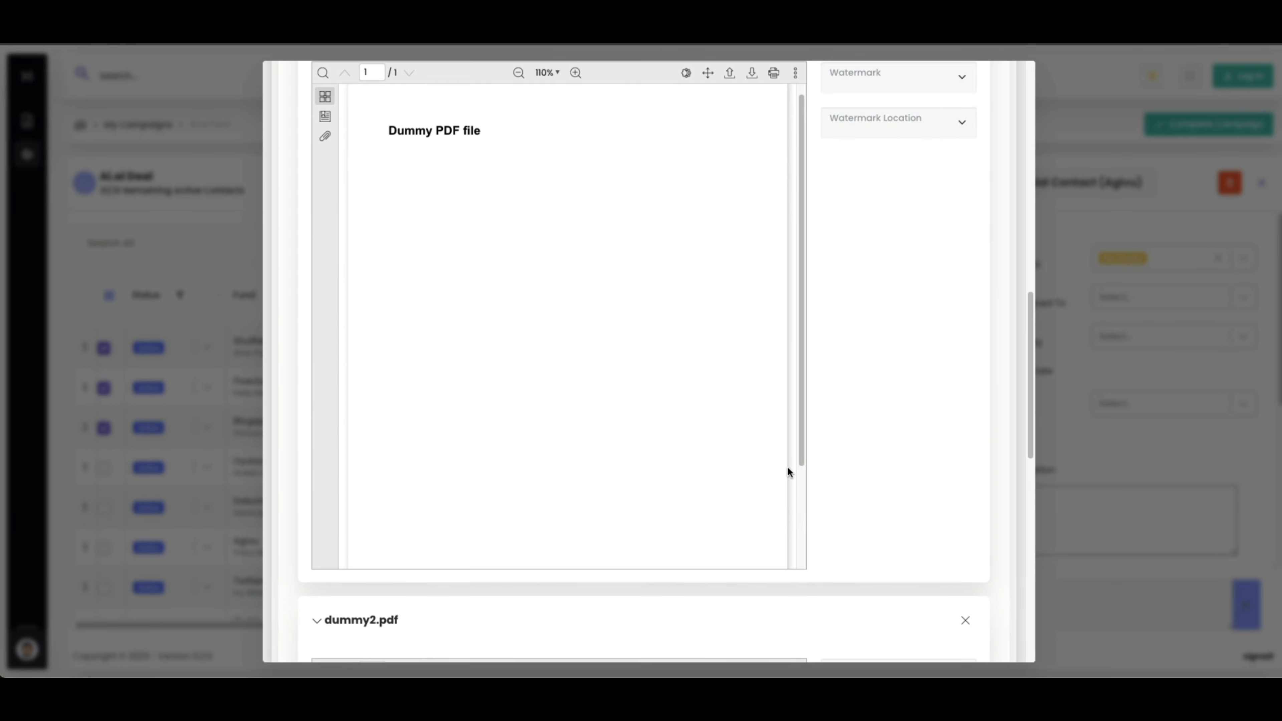
scroll(863, 488, down, 4)
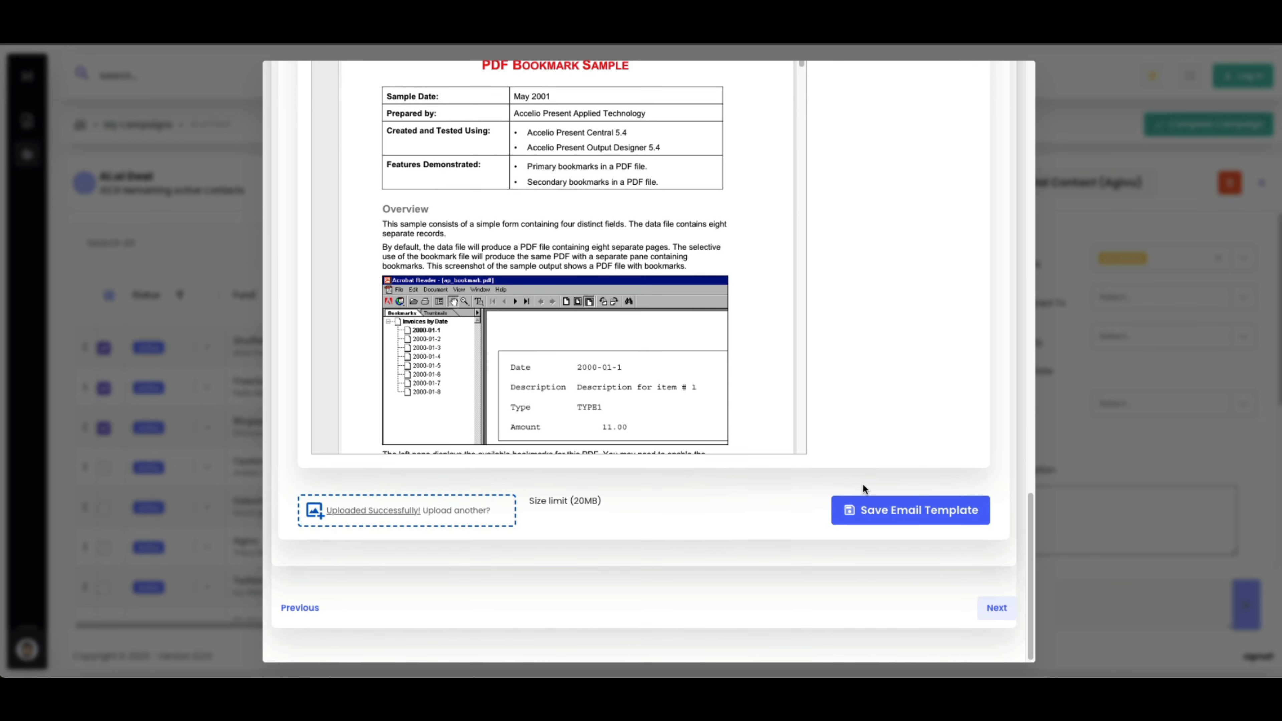
scroll(944, 428, up, 10)
scroll(943, 424, up, 1)
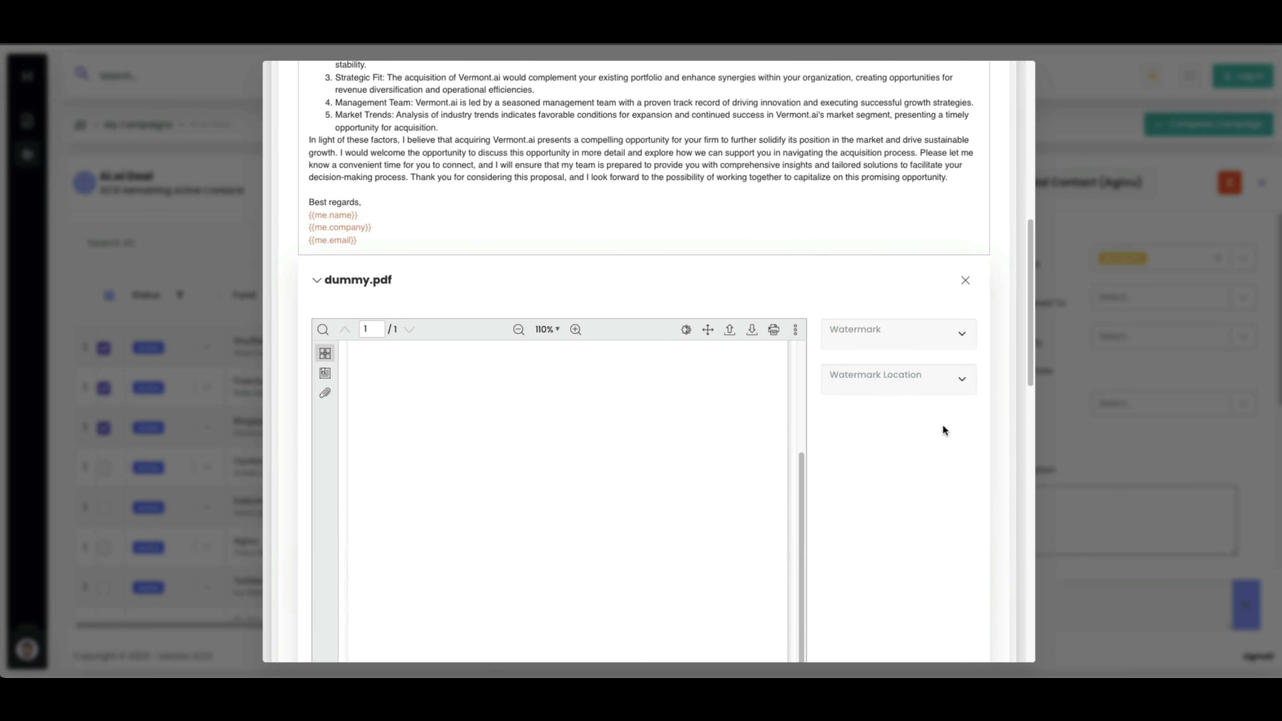
click(921, 348)
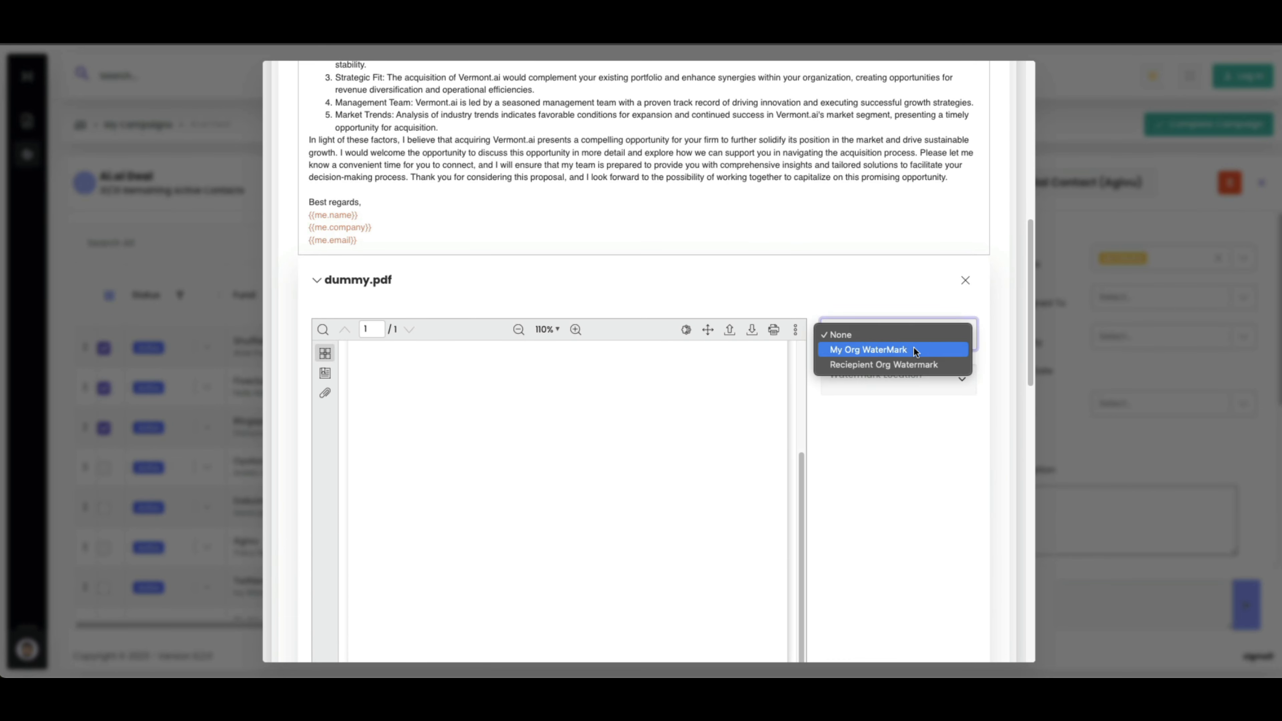
click(913, 348)
click(894, 374)
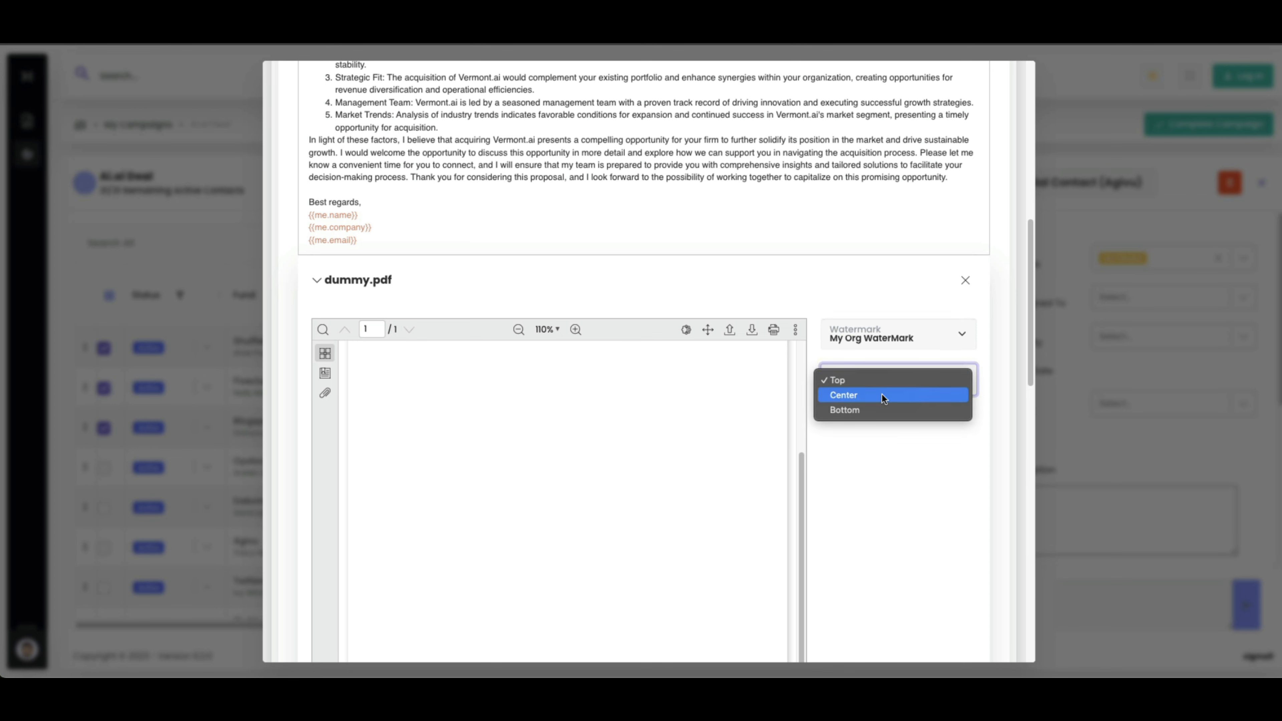
click(880, 393)
click(897, 369)
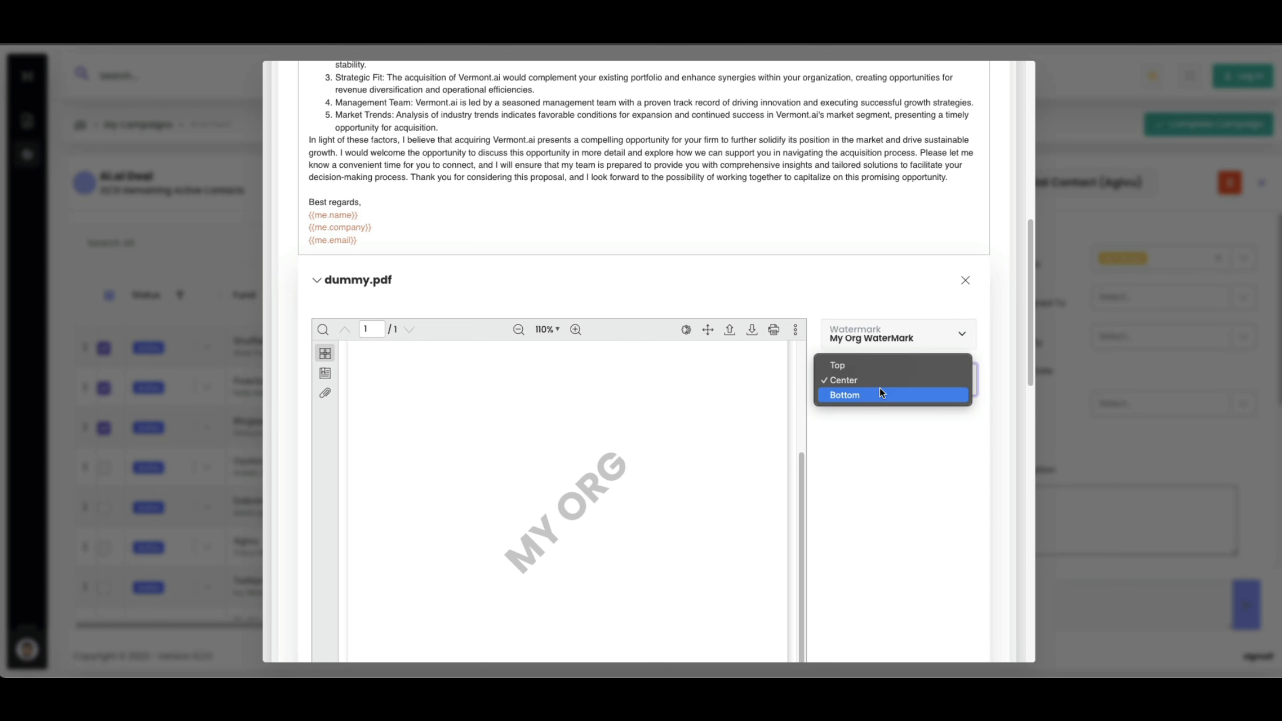
click(871, 361)
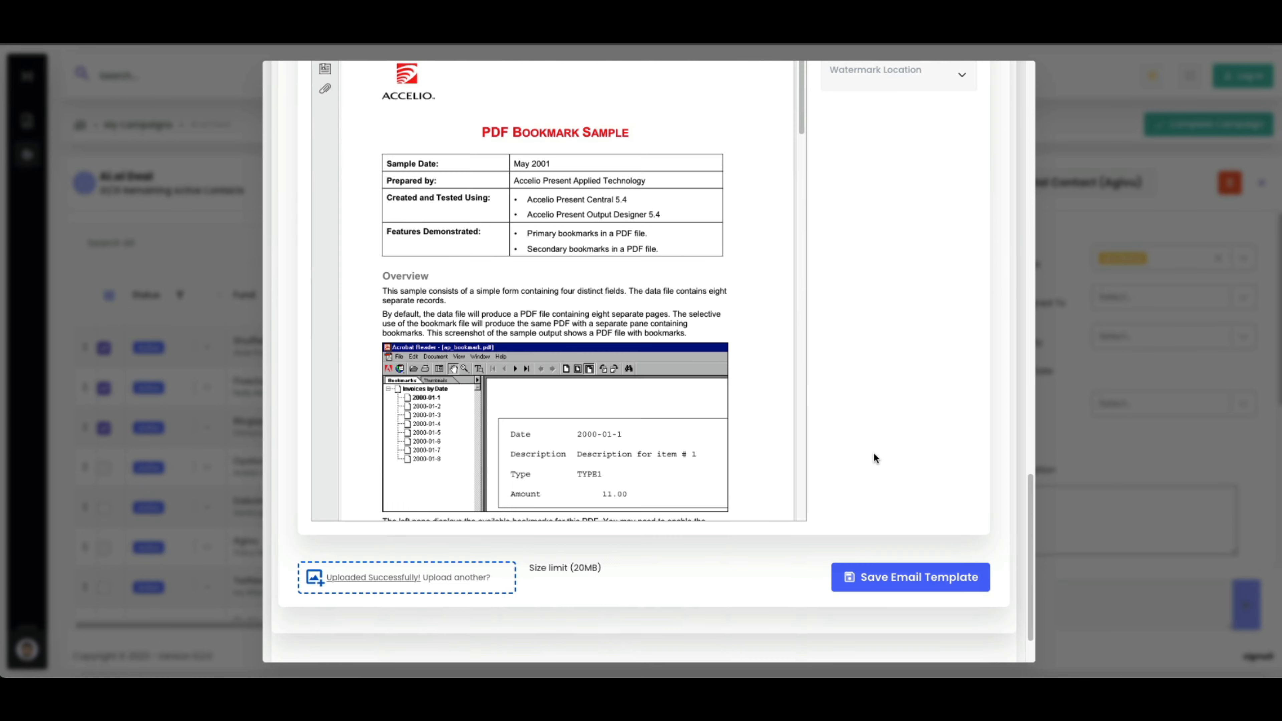
Apply the Reciepient Org Watermark to dummy2.pdf with its watermark location set to Center
scroll(874, 453, down, 1)
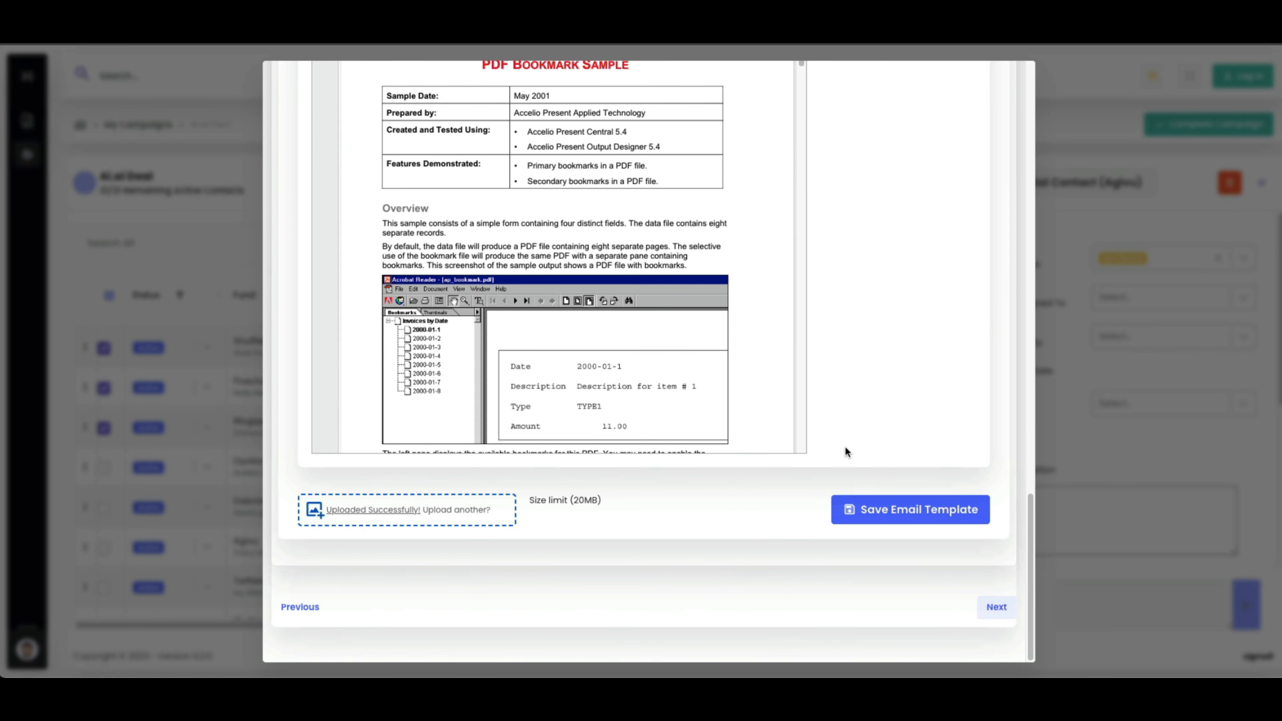
scroll(813, 433, up, 10)
scroll(814, 437, down, 8)
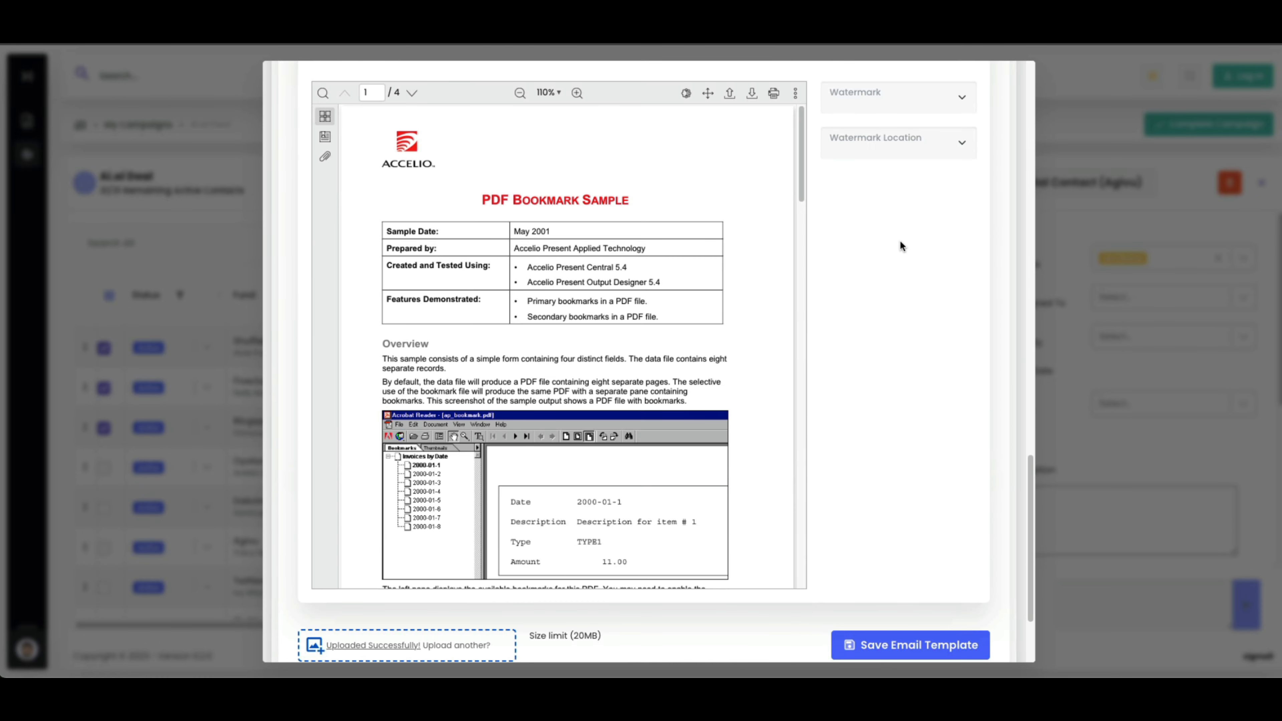
click(890, 89)
click(885, 129)
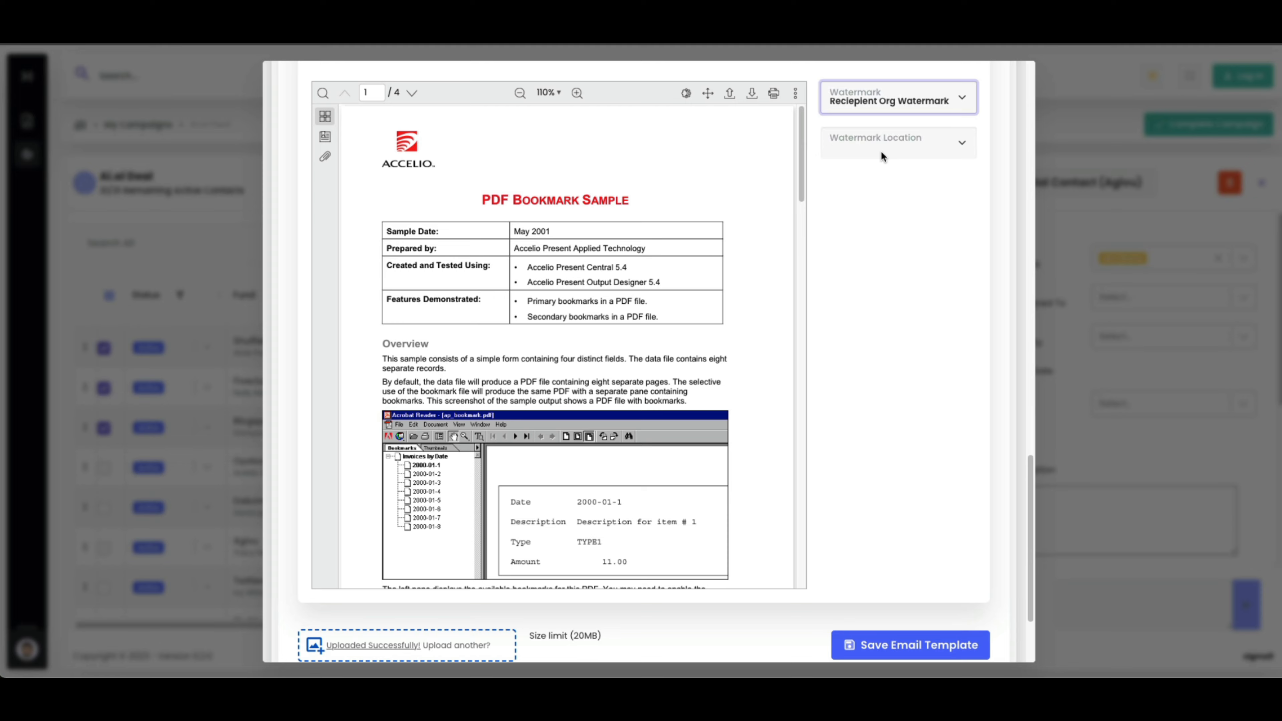
click(892, 140)
click(887, 153)
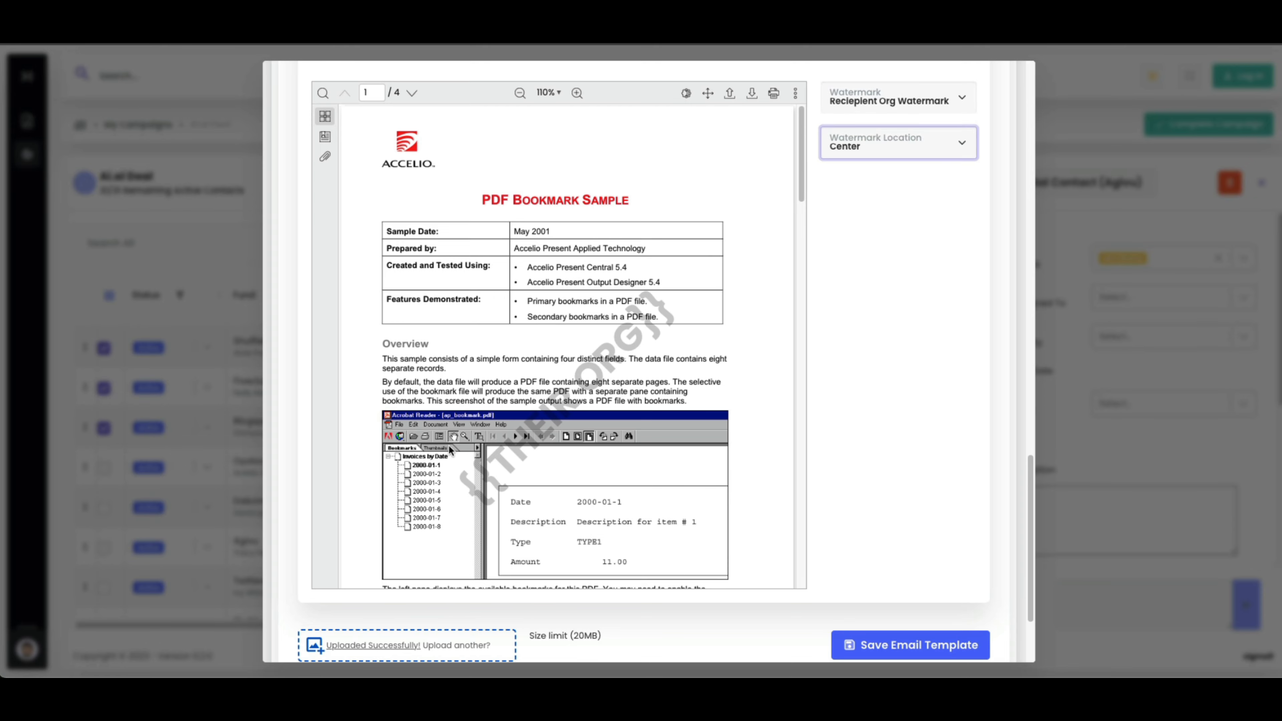
Check the watermarks on both attachments and continue to the email review stage
scroll(895, 395, down, 2)
scroll(895, 395, up, 20)
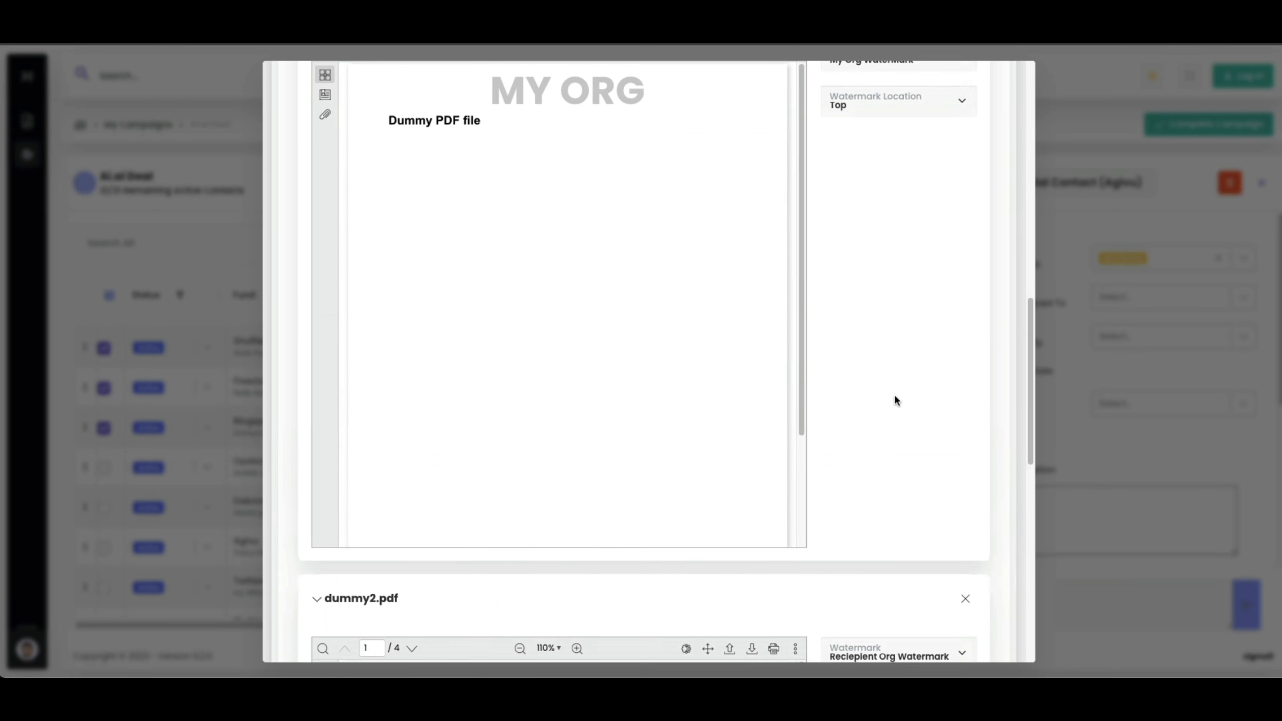
scroll(912, 394, down, 20)
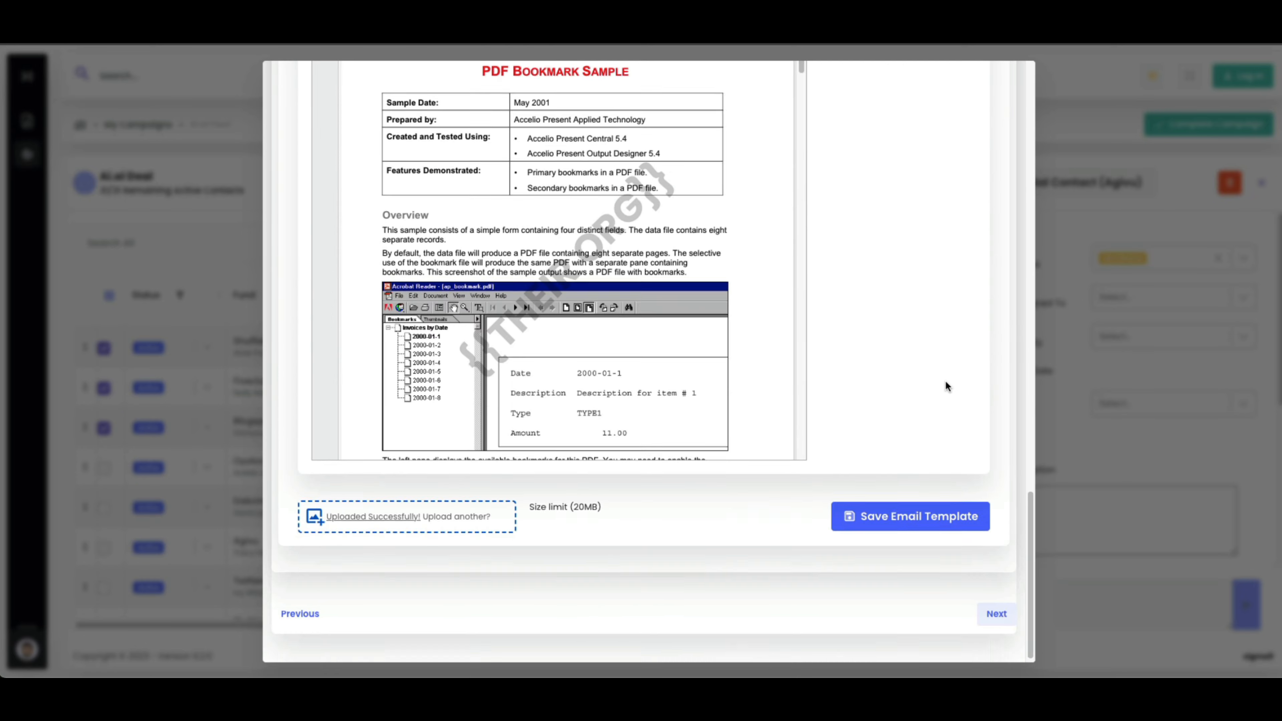
click(995, 609)
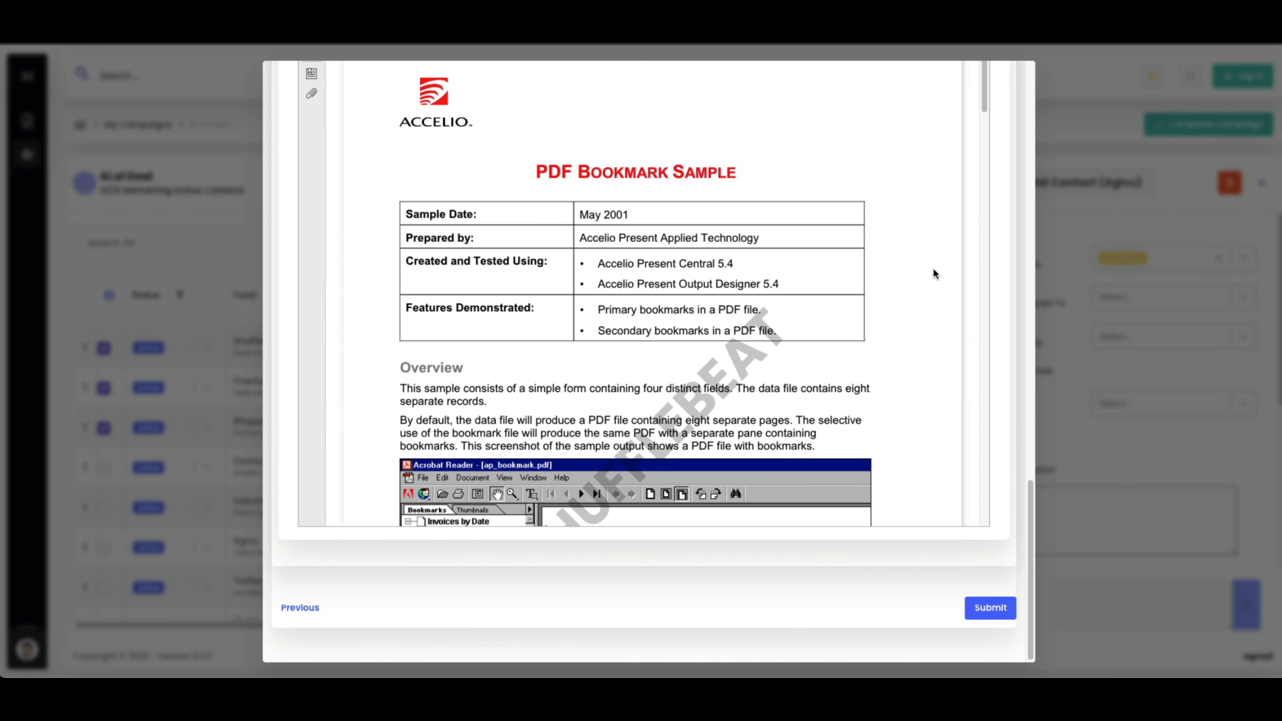
scroll(998, 286, up, 10)
scroll(1006, 290, up, 10)
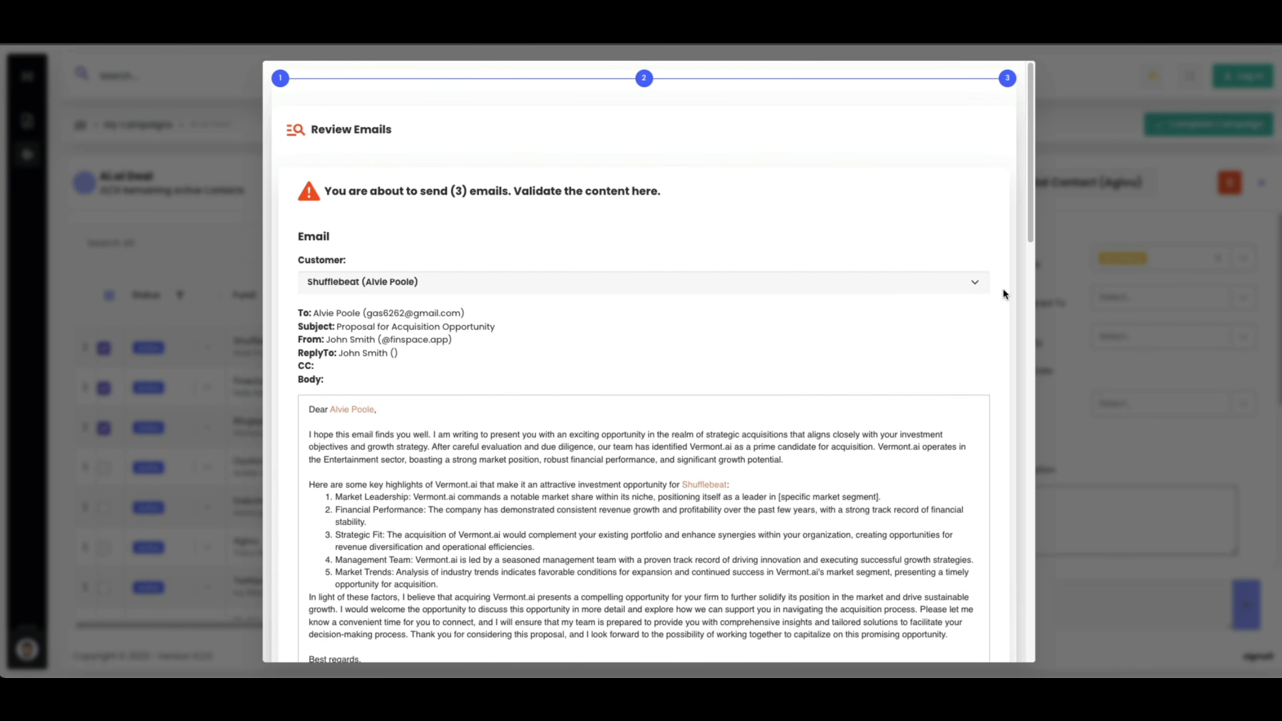
scroll(706, 306, down, 3)
click(524, 145)
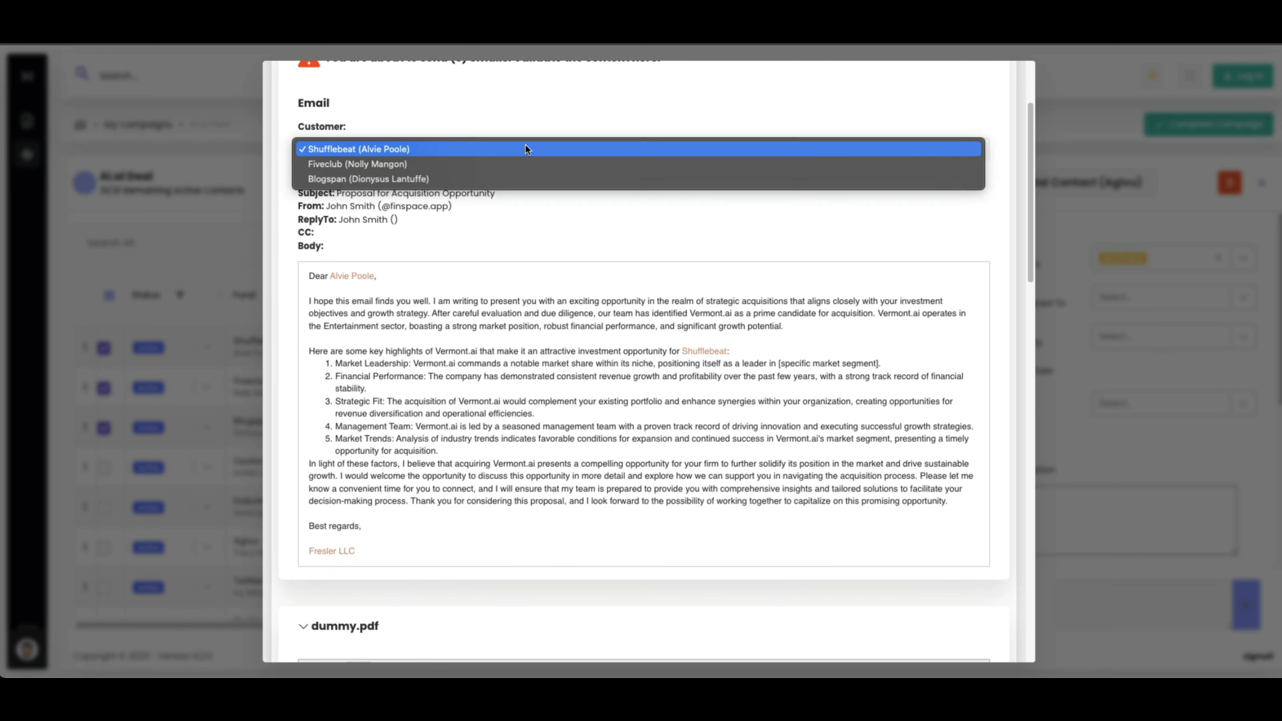
click(556, 167)
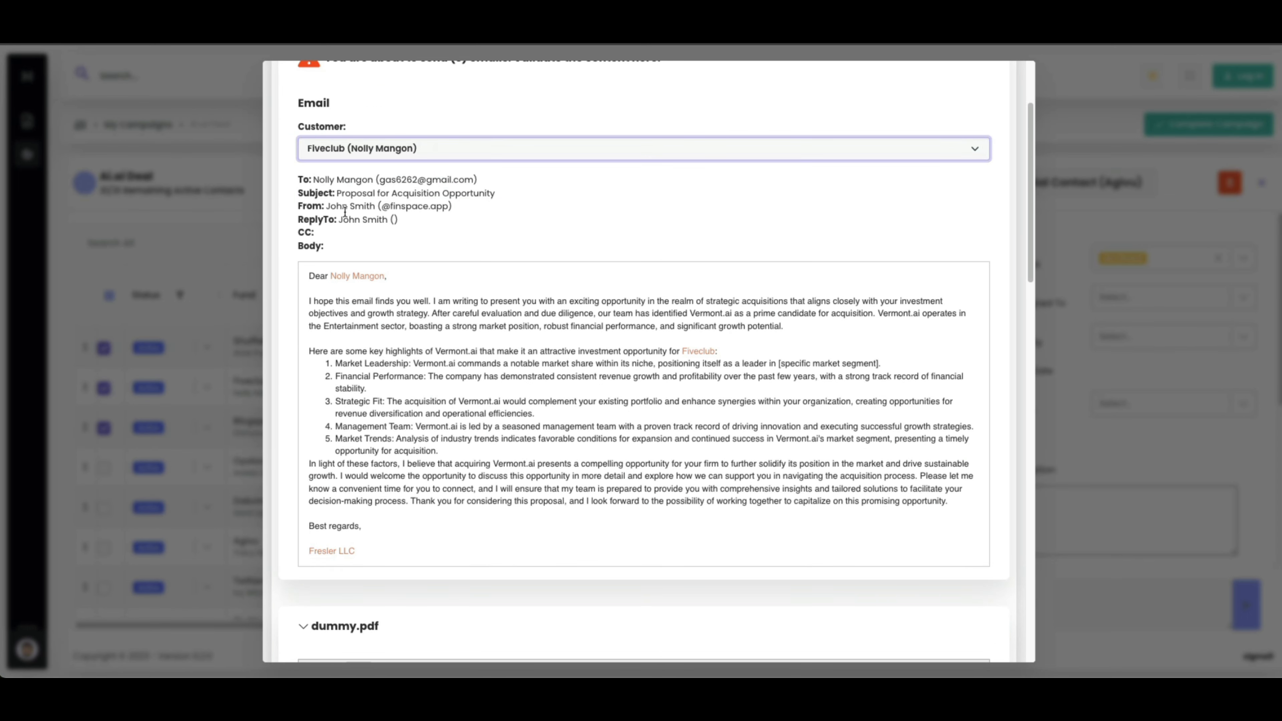
scroll(581, 408, down, 10)
scroll(847, 320, up, 3)
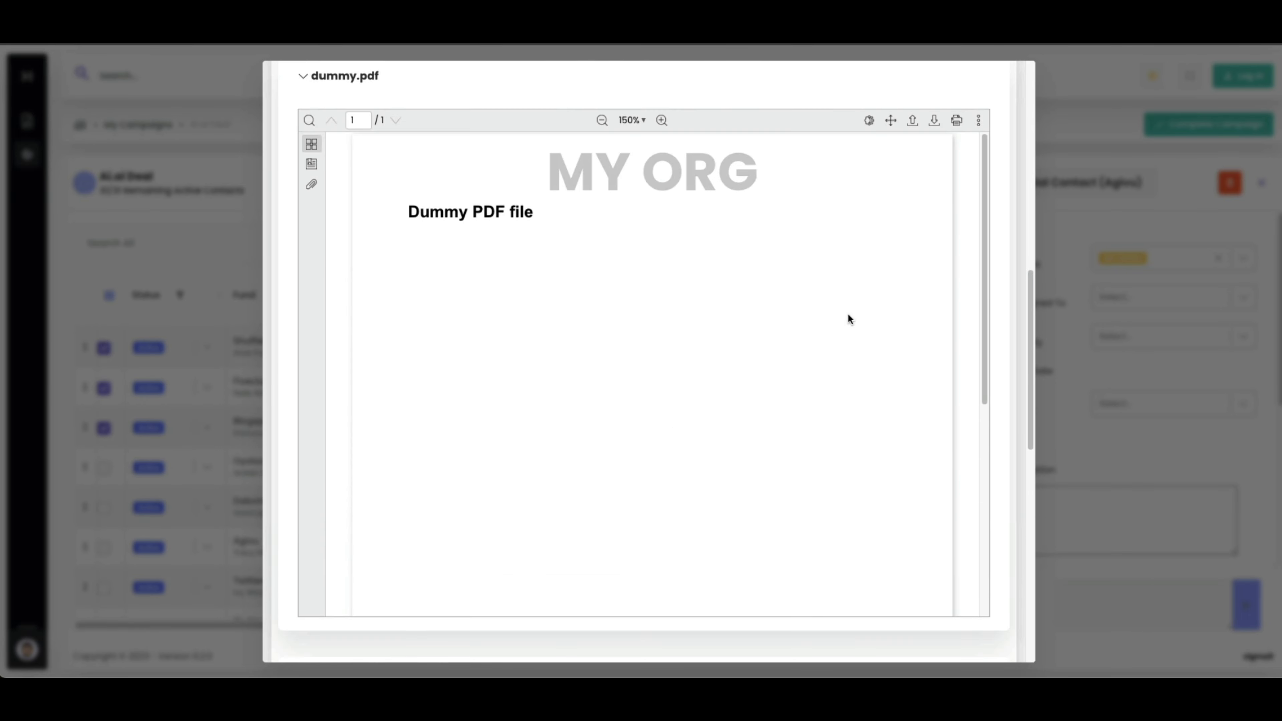
scroll(1007, 200, down, 5)
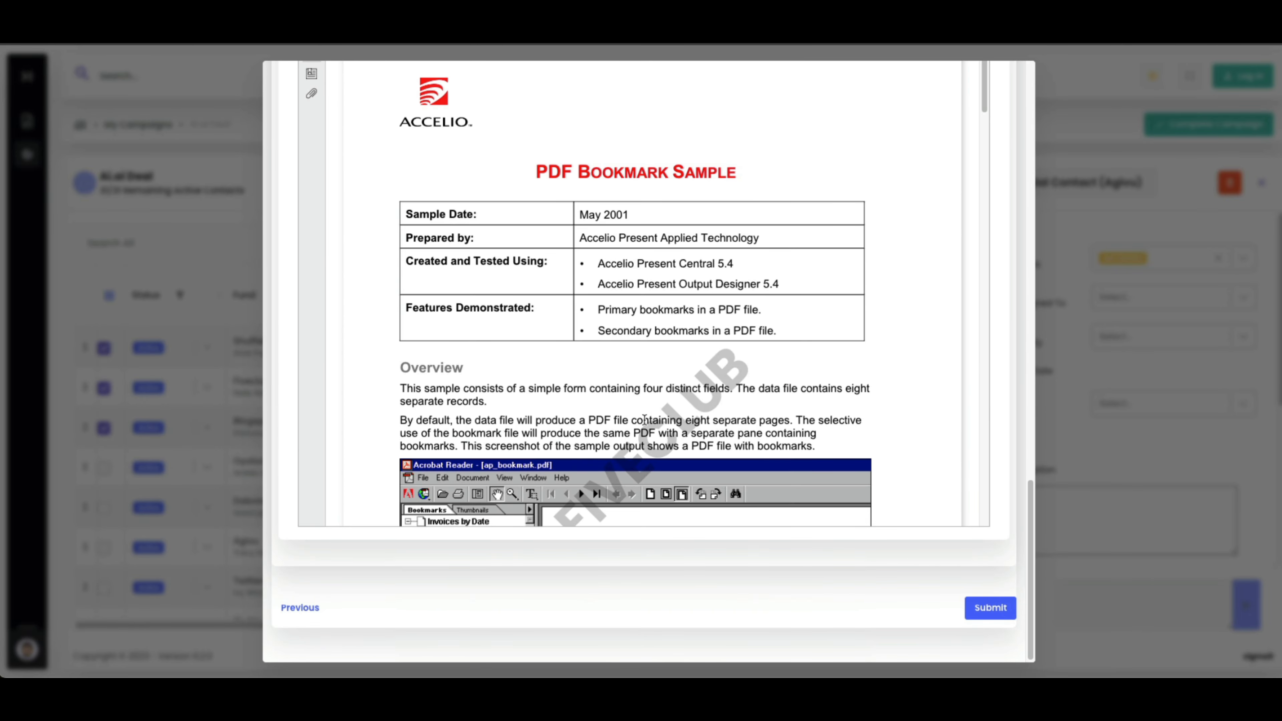
Check the rest of Fiveclub's watermarked PDF preview and submit the reviewed Initial Contact emails
scroll(644, 419, down, 5)
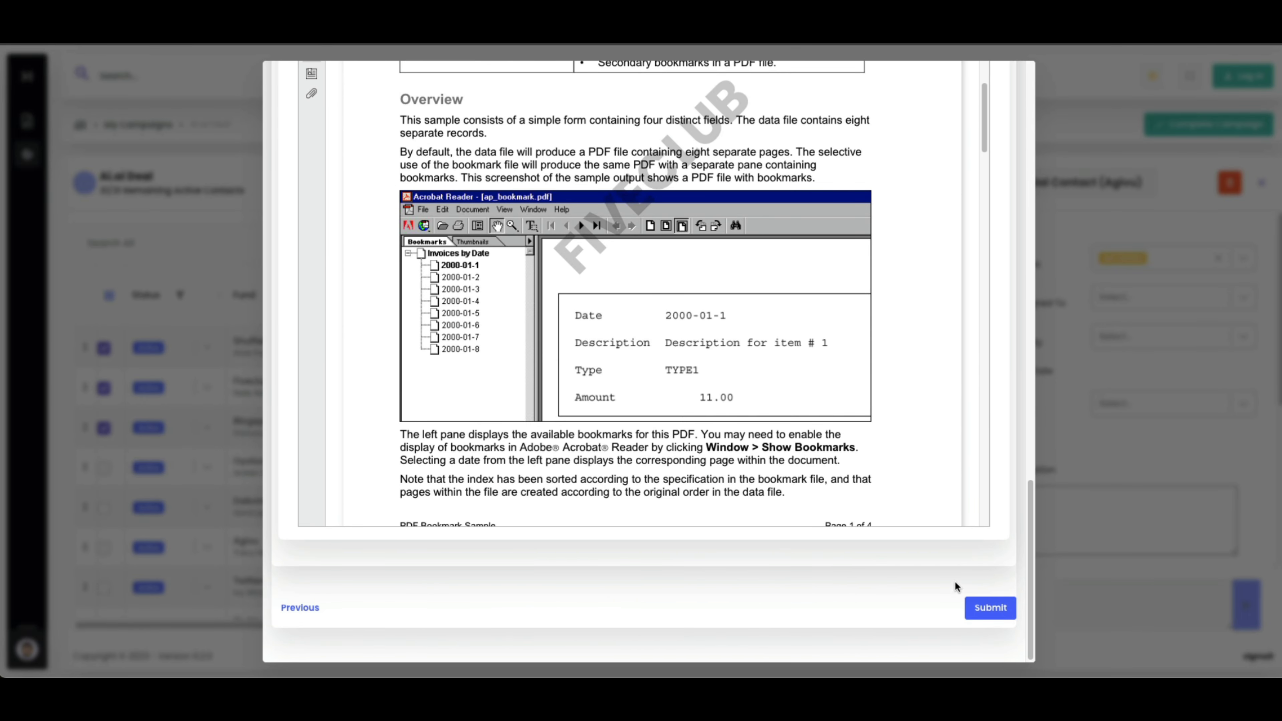
click(991, 609)
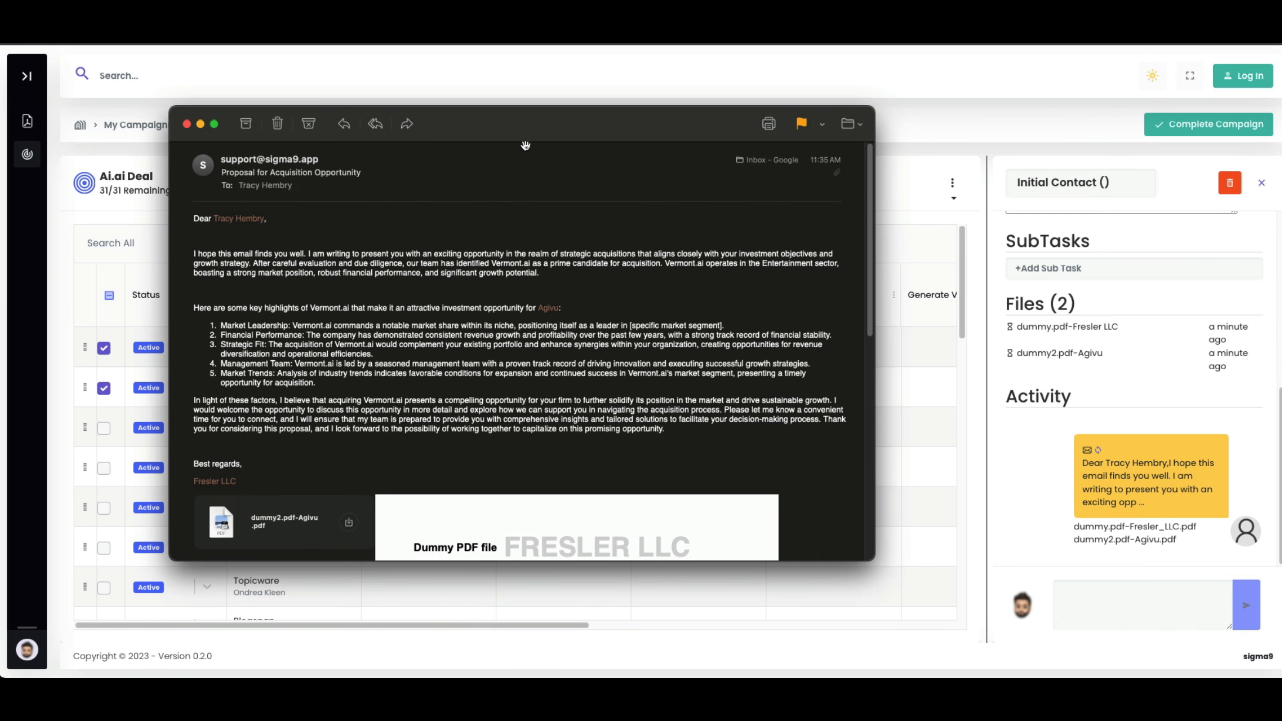
Read through the received Proposal for Acquisition Opportunity email from its greeting down to the PDF attachments
mouse_move(525, 146)
scroll(283, 425, down, 10)
scroll(316, 414, up, 10)
scroll(390, 346, down, 3)
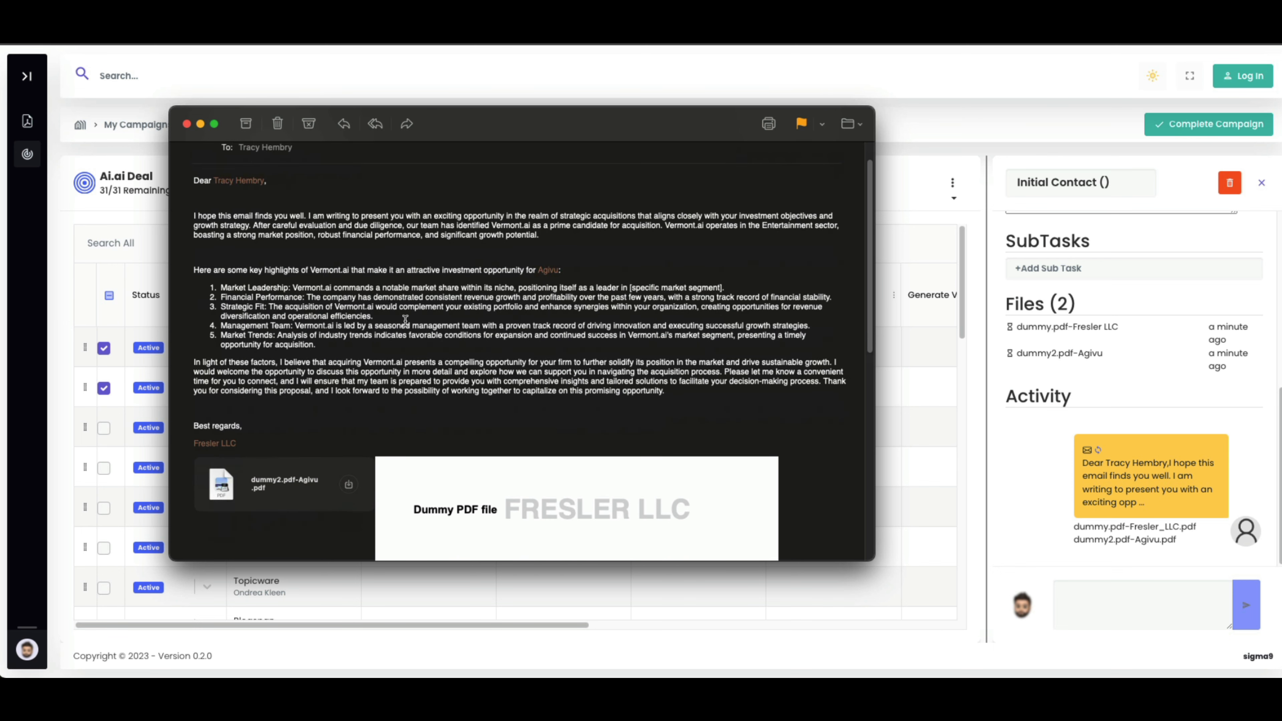
scroll(384, 355, down, 8)
scroll(528, 342, up, 8)
scroll(525, 353, down, 3)
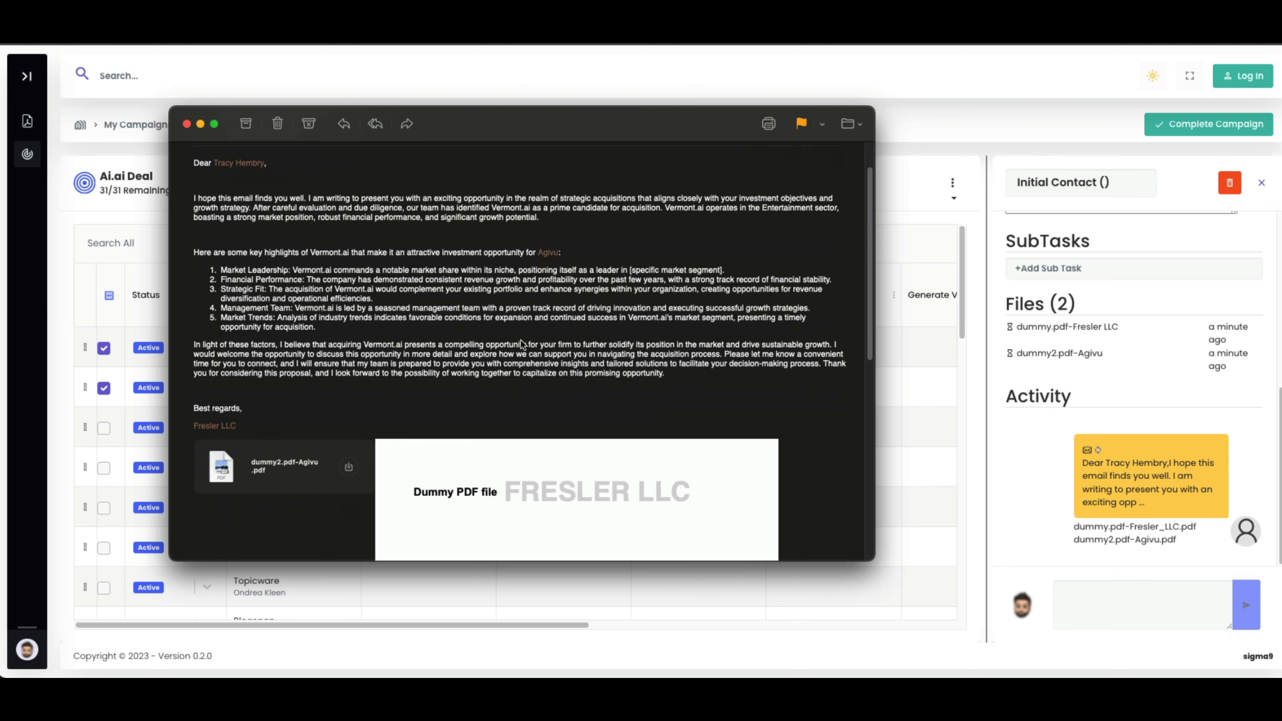
scroll(568, 450, down, 7)
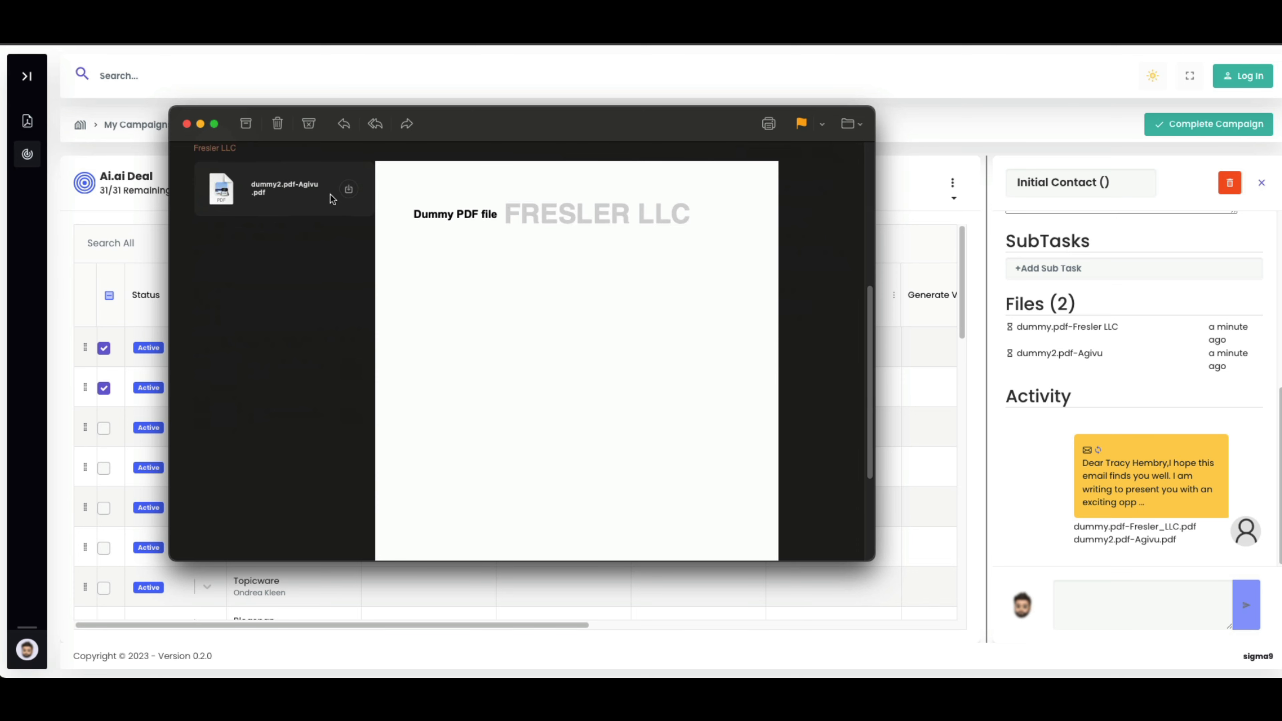
Open the received dummy2.pdf-Agivu.pdf attachment, inspect the recipient watermark on its pages, and close the PDF and the email
double_click(258, 174)
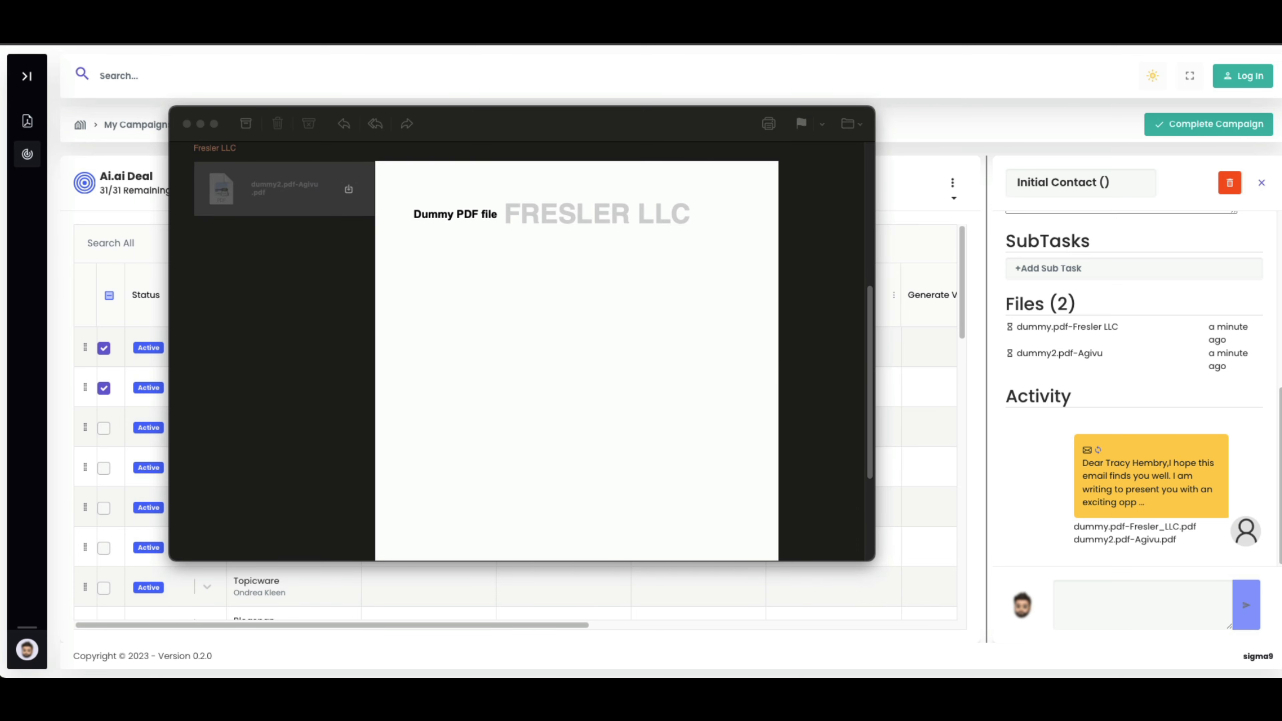
scroll(243, 398, down, 5)
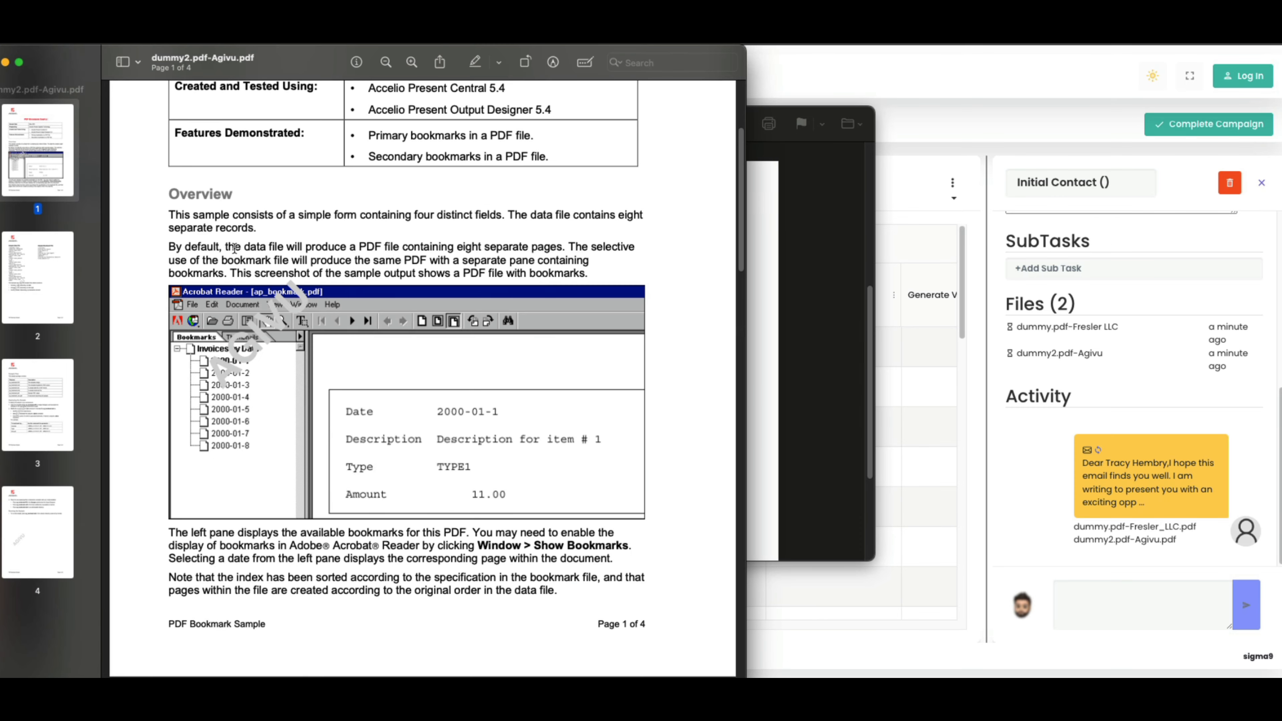
drag(240, 195, 324, 130)
scroll(447, 423, down, 8)
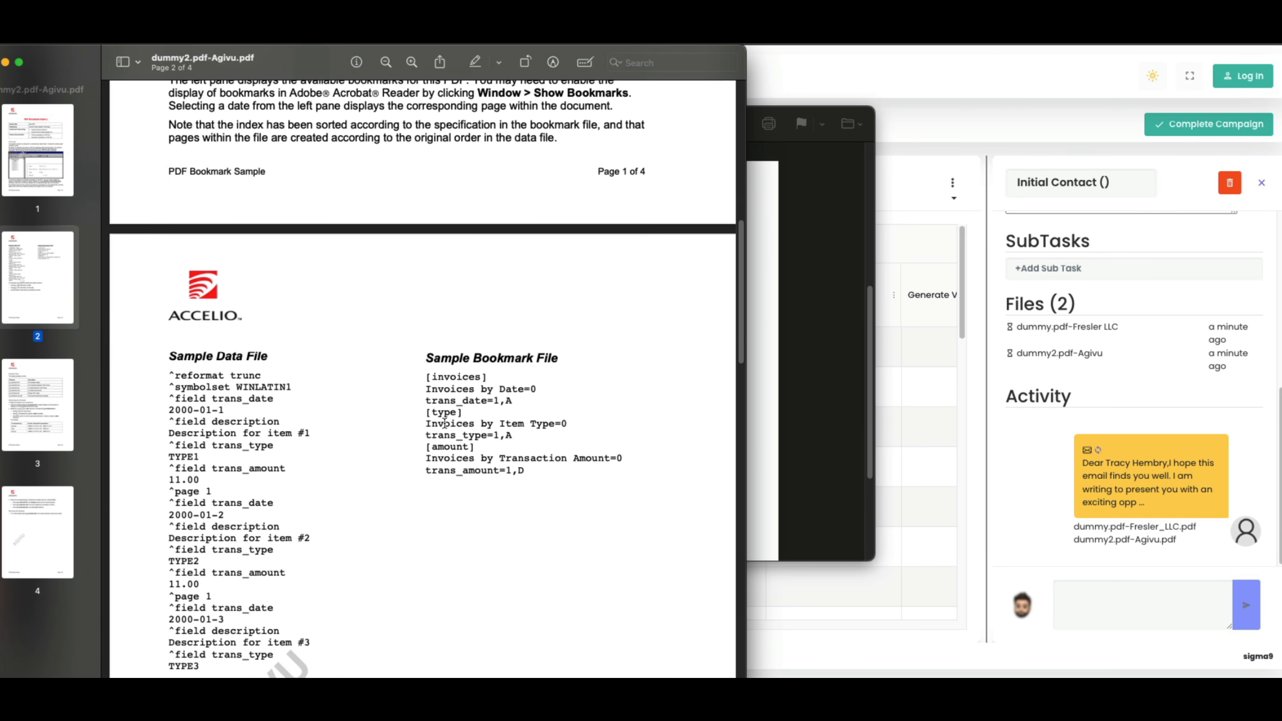
key(super+w)
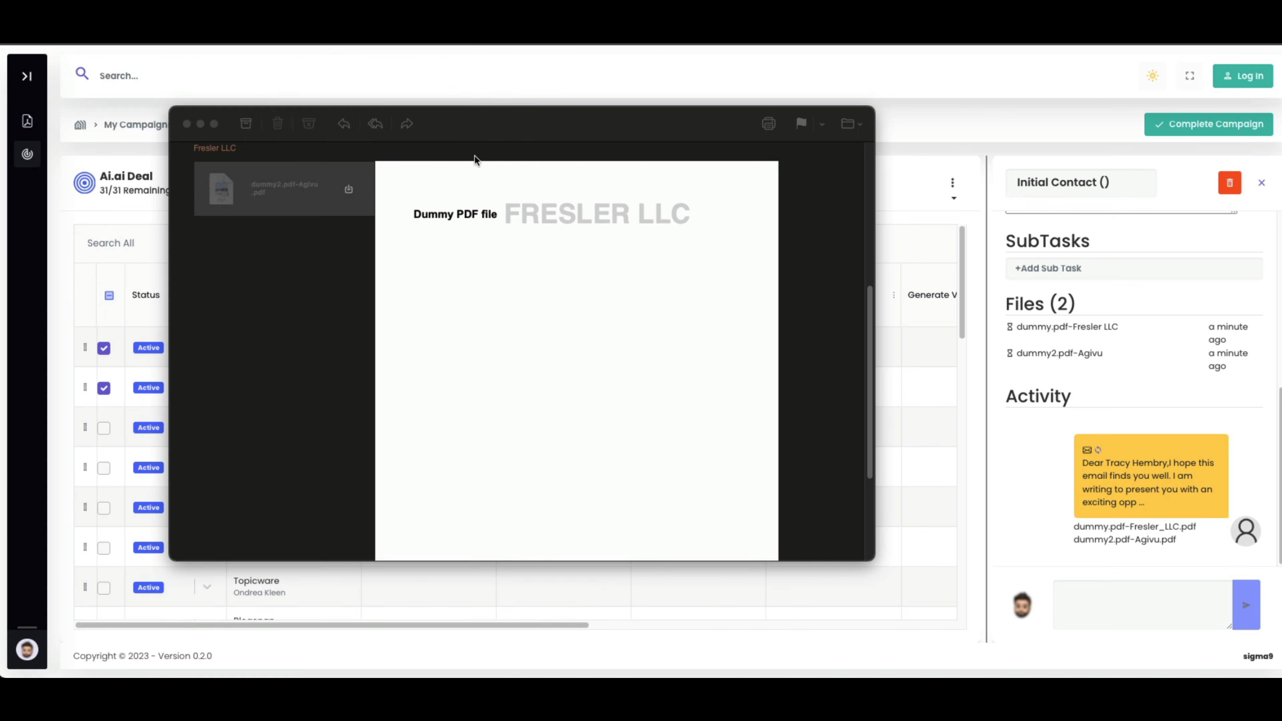
click(186, 124)
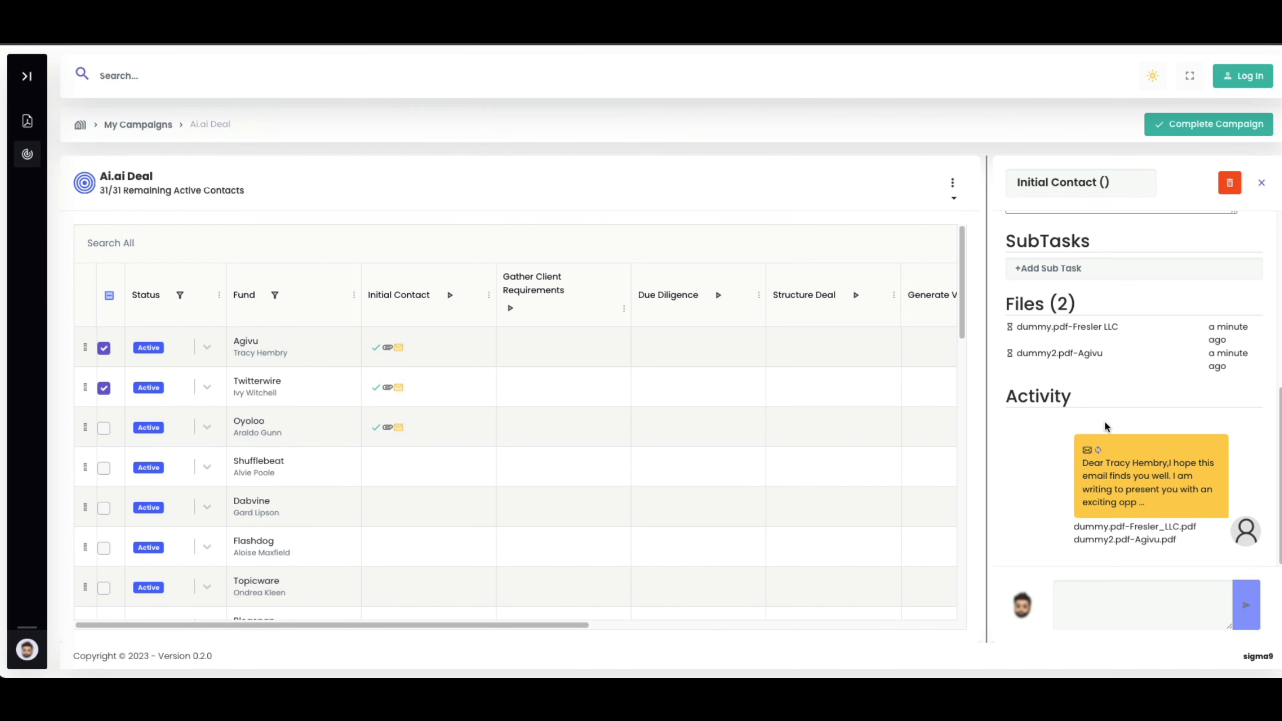
View the Initial Contact files and activity for Twitterwire and Agivu, and expand Agivu's sent email to read it in full
click(439, 390)
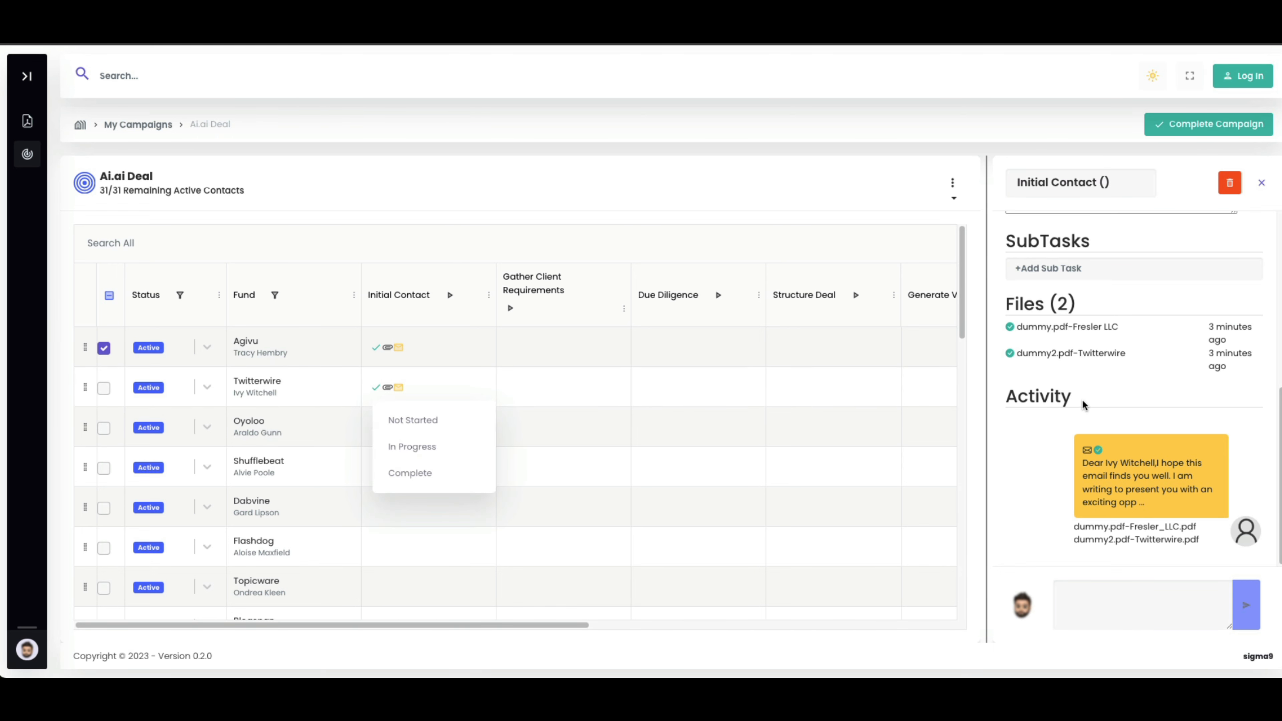
click(1092, 398)
click(435, 356)
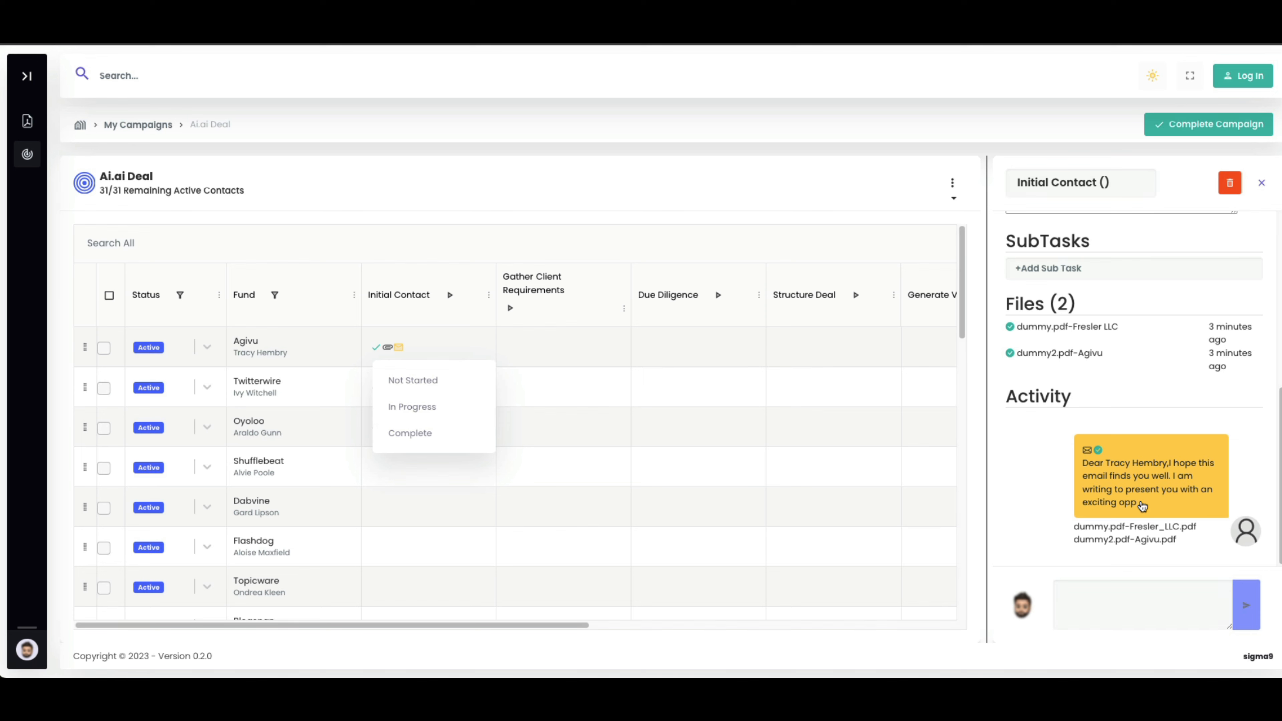
click(1151, 510)
scroll(1157, 486, up, 10)
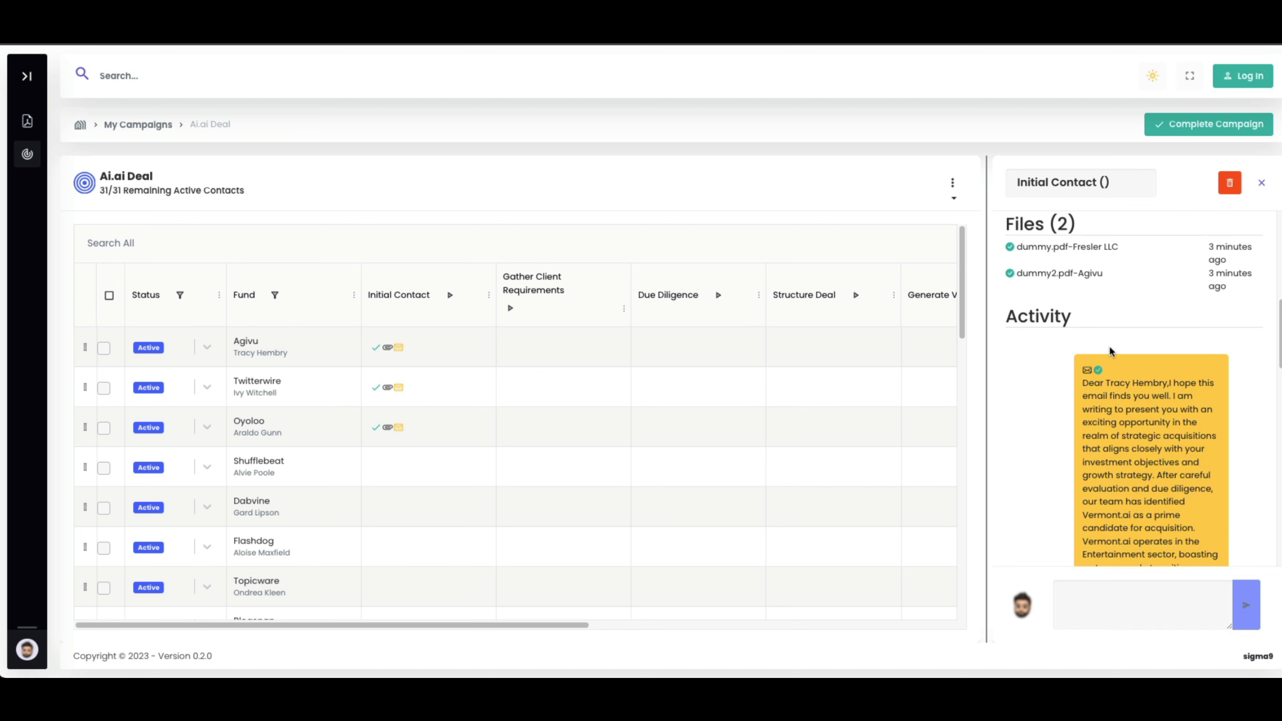
Preview the dummy.pdf-Fresler LLC file from Agivu's Initial Contact files, check its watermark, and close the preview
scroll(1109, 350, up, 3)
click(1095, 379)
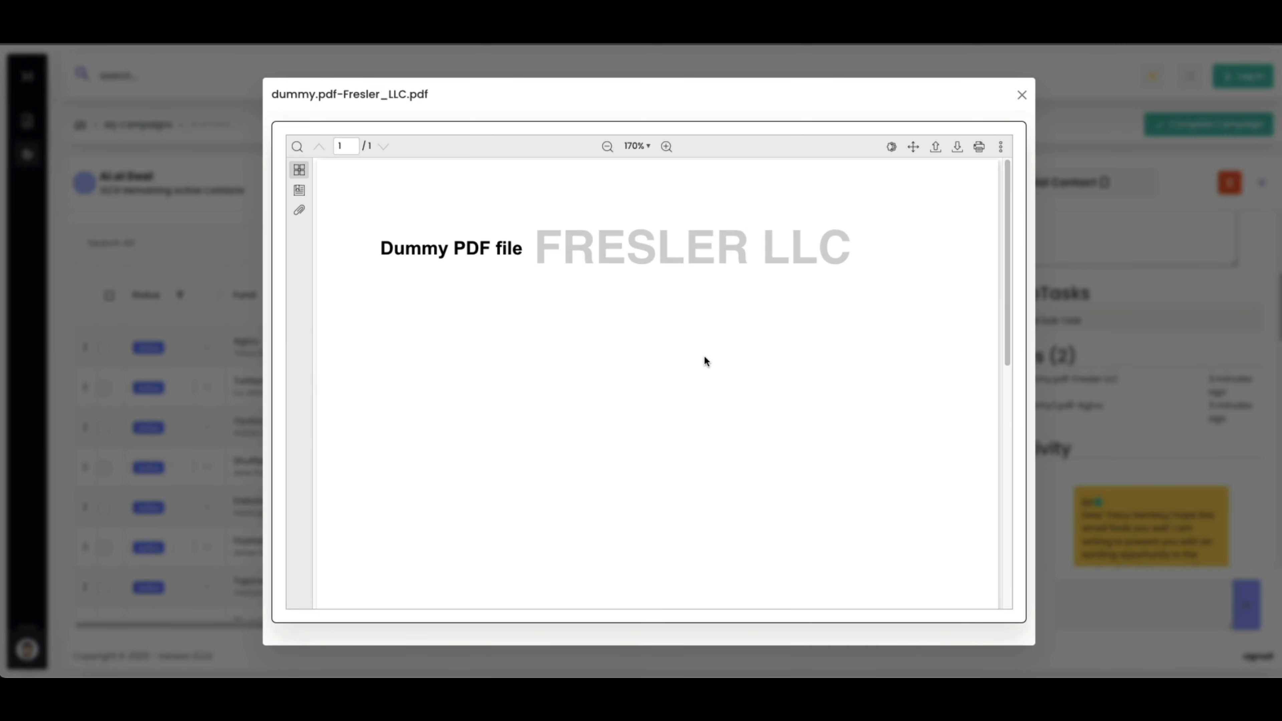
scroll(796, 400, down, 10)
scroll(791, 402, up, 10)
click(1022, 95)
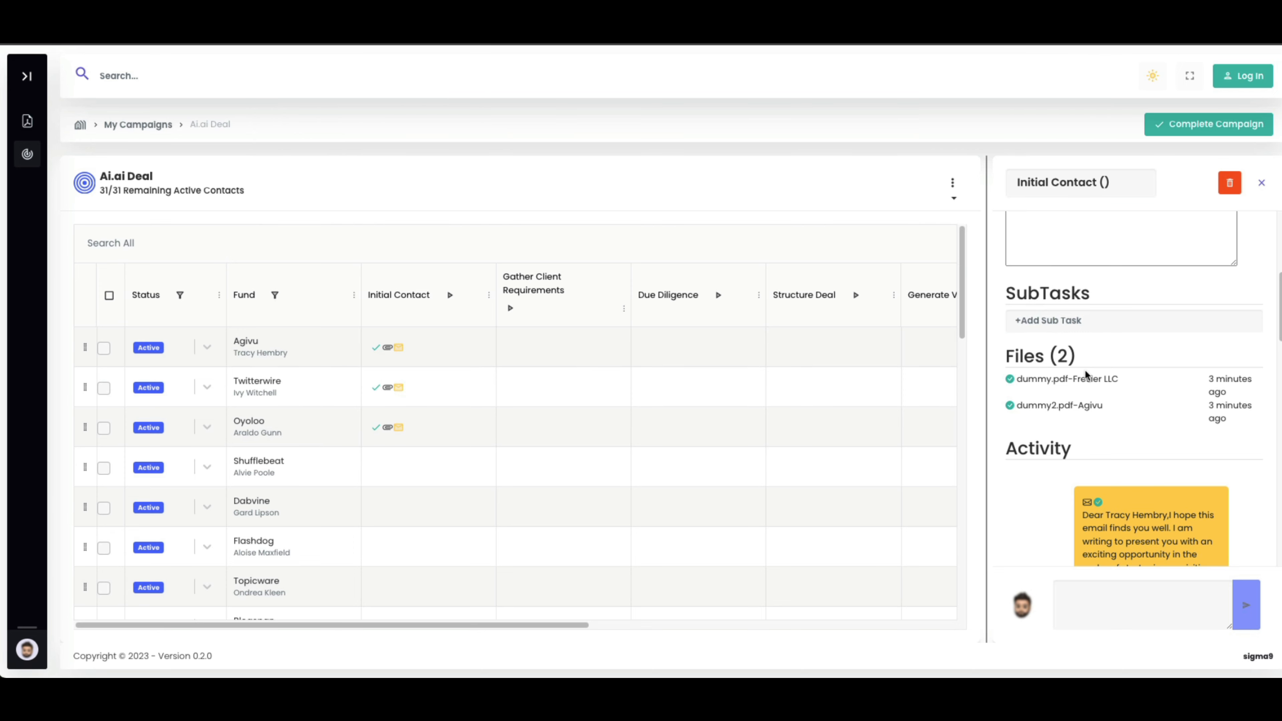